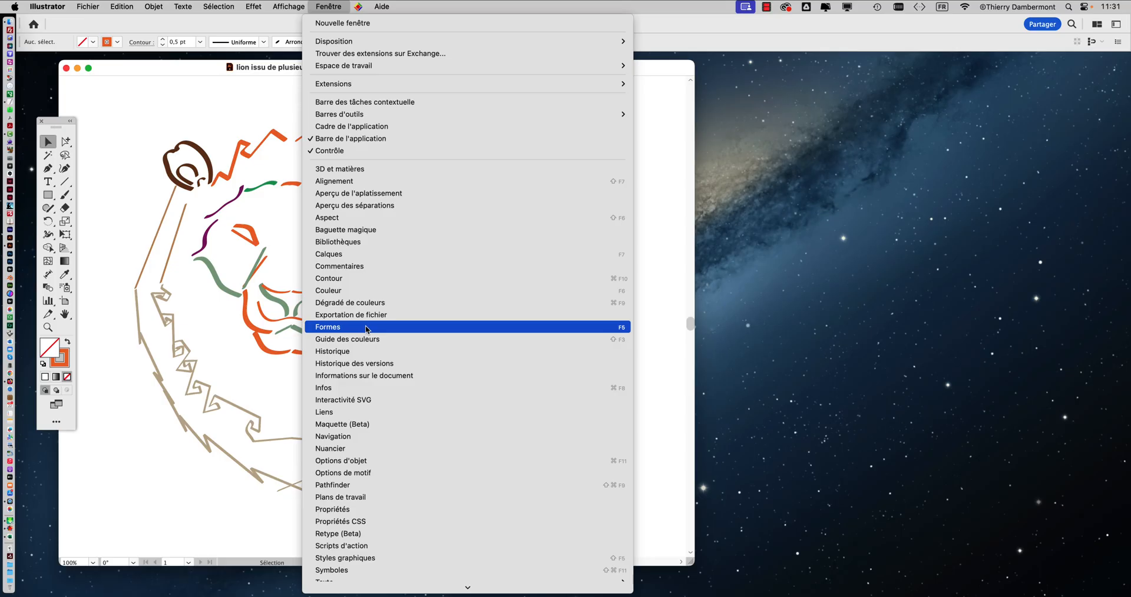
Open the Brushes panel beside the lion drawing and check which brush the right ear and outer mane line use.
left_click(366, 328)
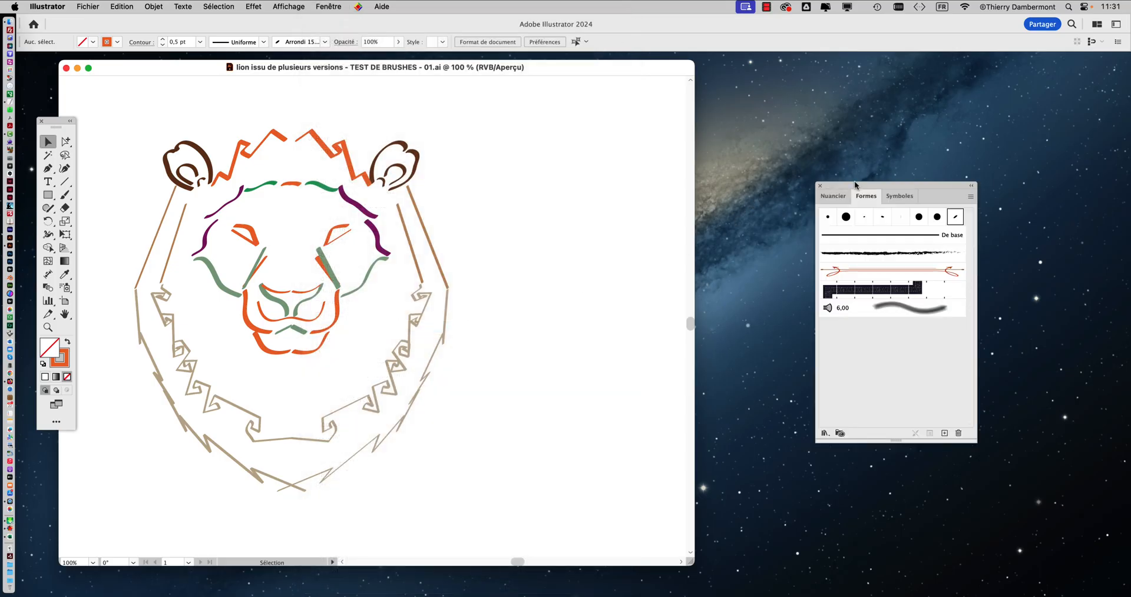
left_click_drag(854, 181, 526, 131)
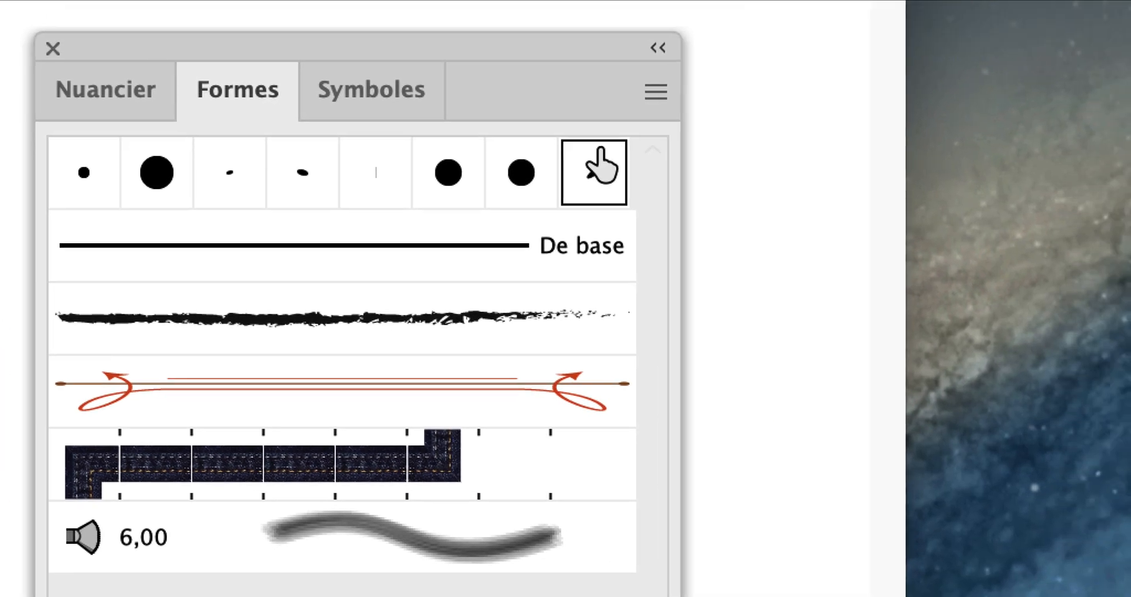
left_click(432, 170)
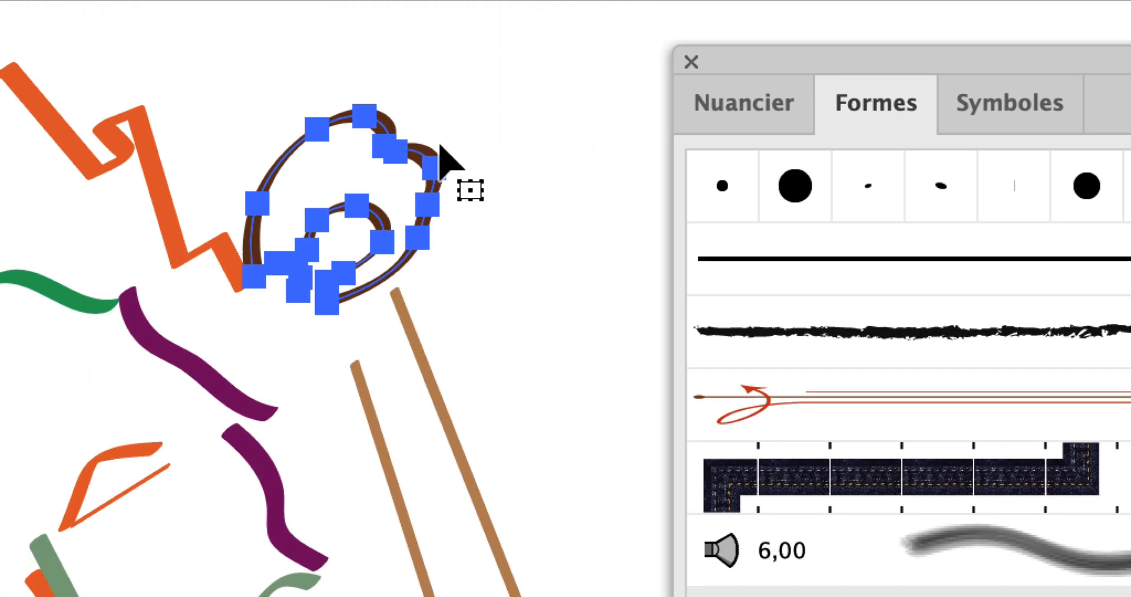
left_click(447, 126)
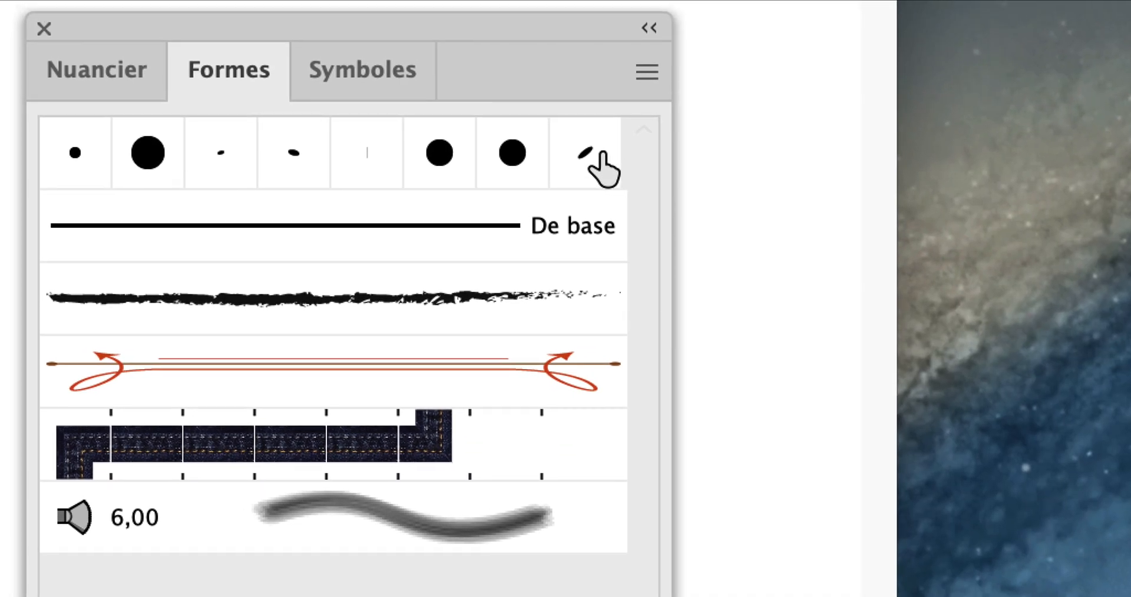
left_click(596, 157)
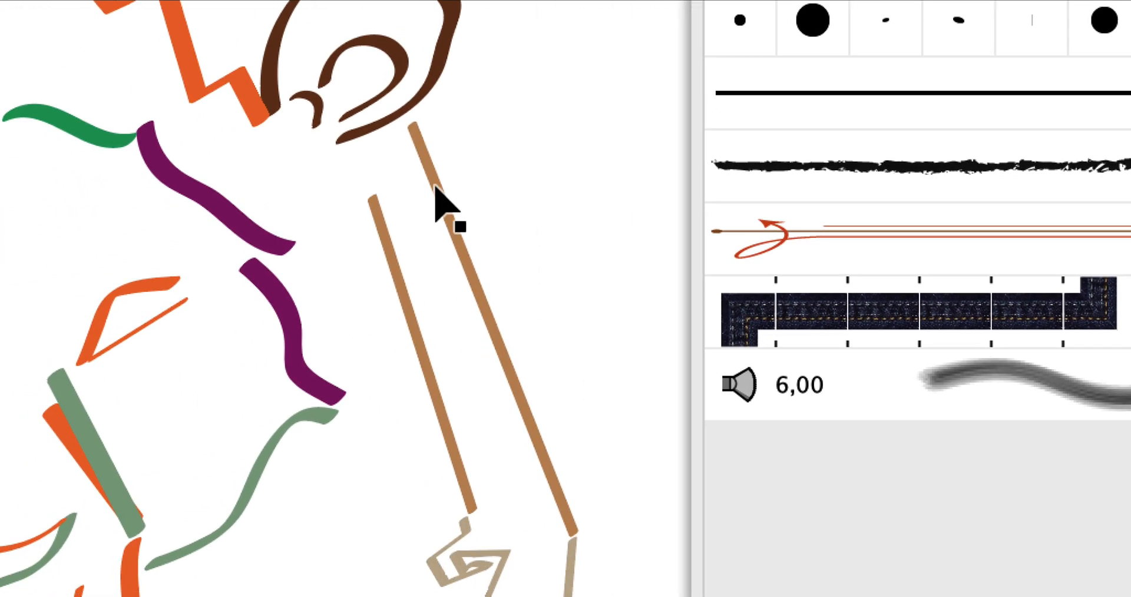
left_click(434, 187)
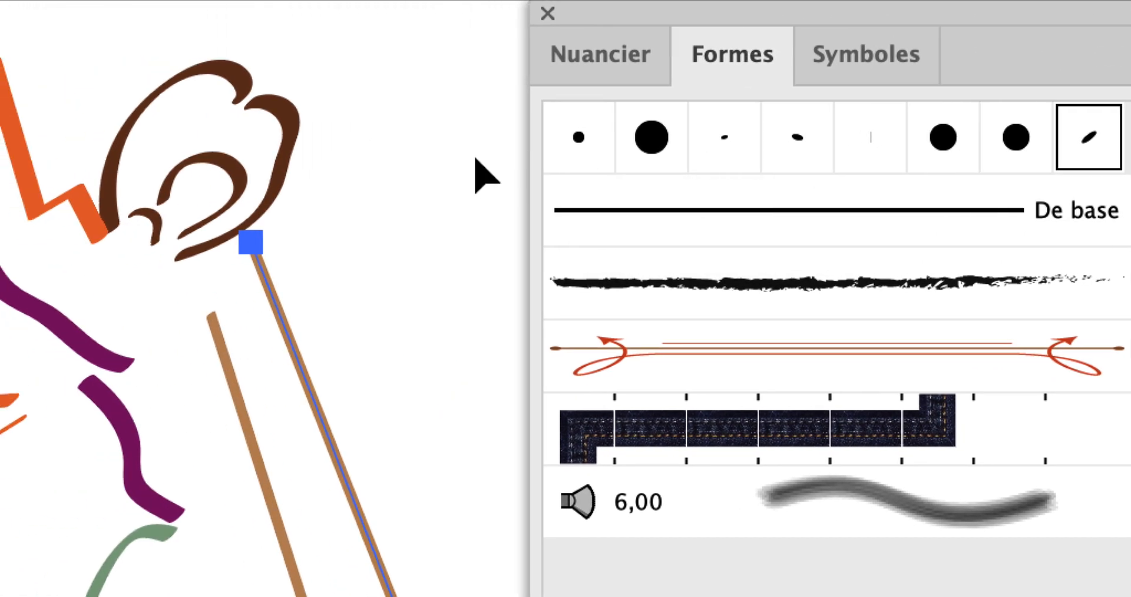
left_click(465, 159)
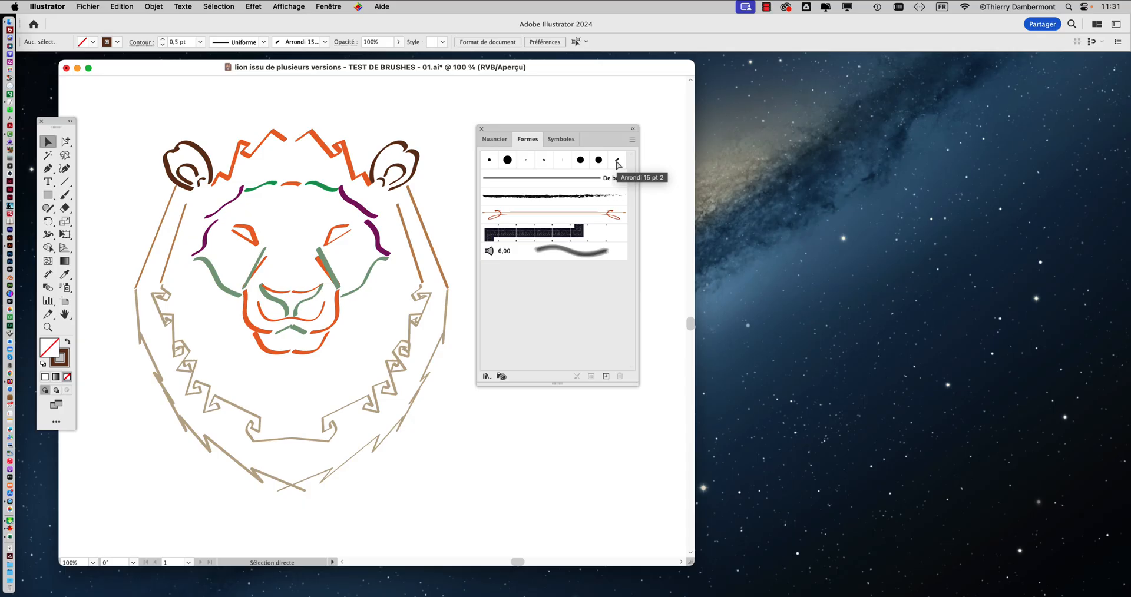
Open the options of the calligraphic brush Arrondi 15 pt 2 and try angles of 81° and -110°.
left_click_drag(612, 128, 737, 111)
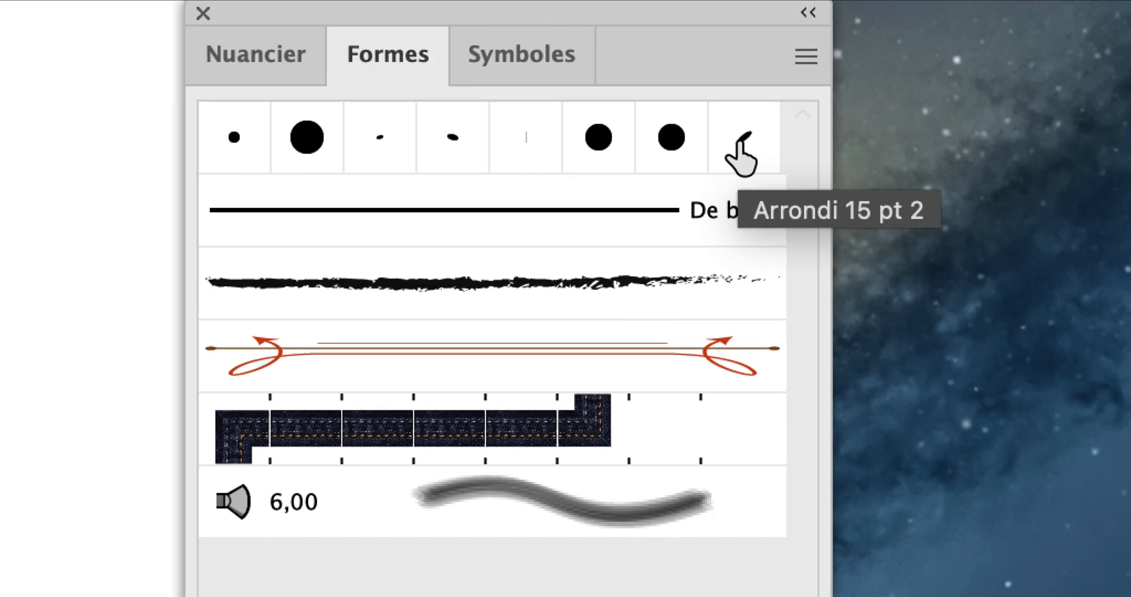
double_click(737, 141)
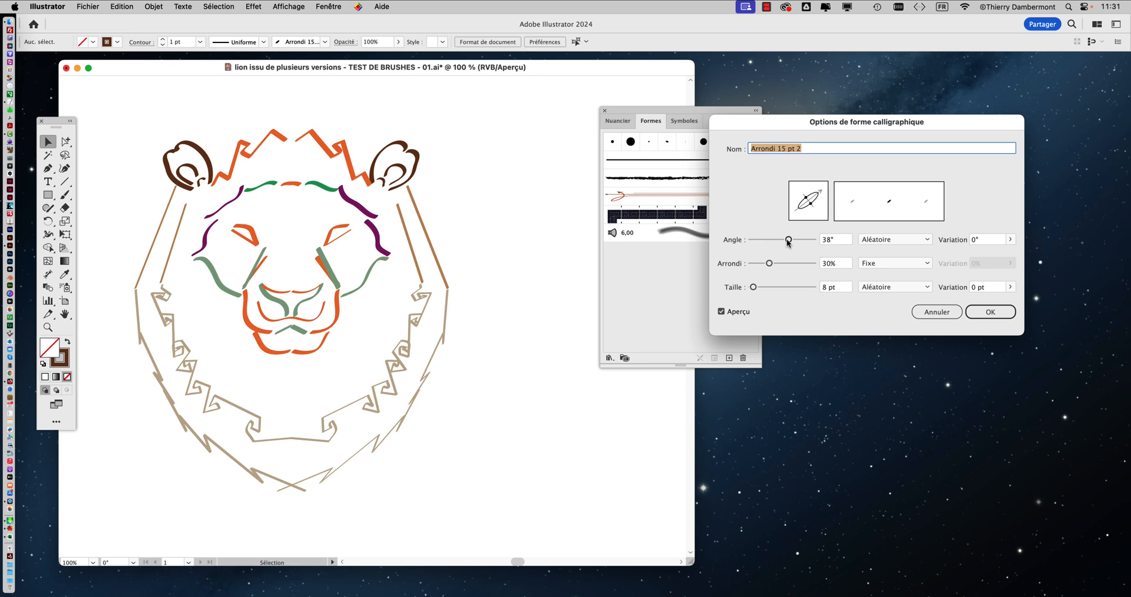
mouse_move(787, 248)
left_mouse_down()
mouse_move(756, 250)
mouse_move(796, 243)
left_mouse_up()
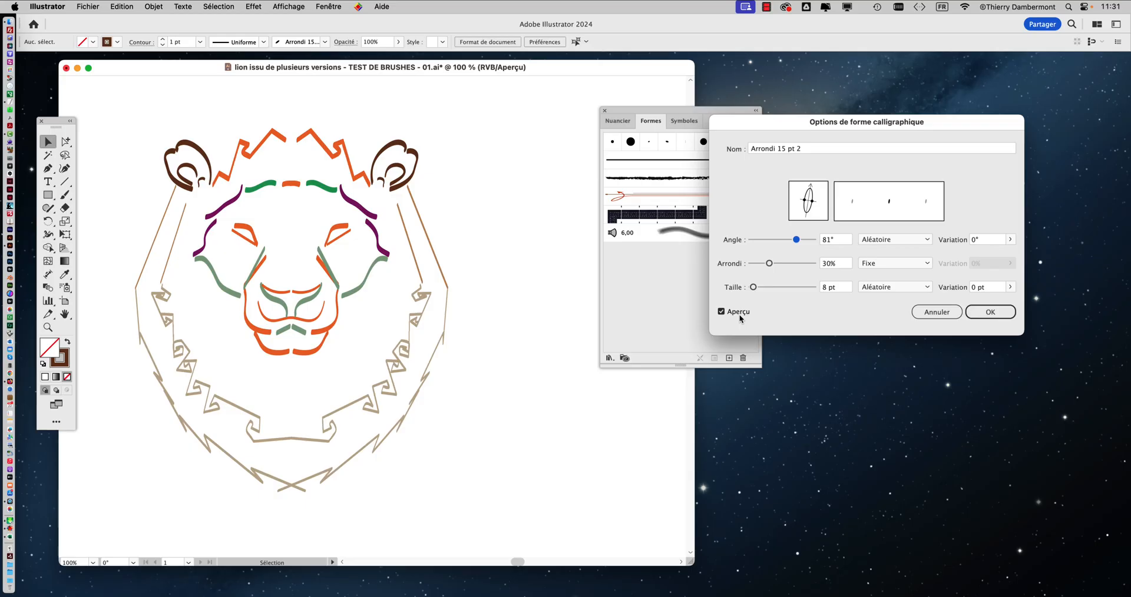
left_click_drag(966, 12, 953, 11)
left_click_drag(793, 240, 763, 241)
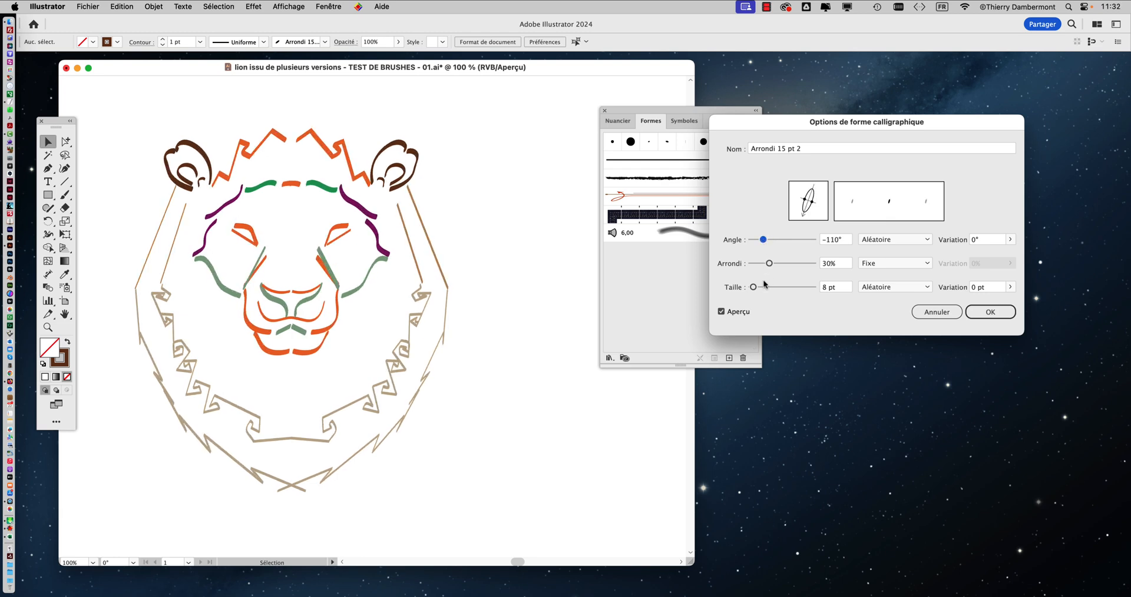
Set the calligraphic brush's roundness to 42%, its size to 11 pt and its angle to 4°.
left_click_drag(768, 263, 753, 290)
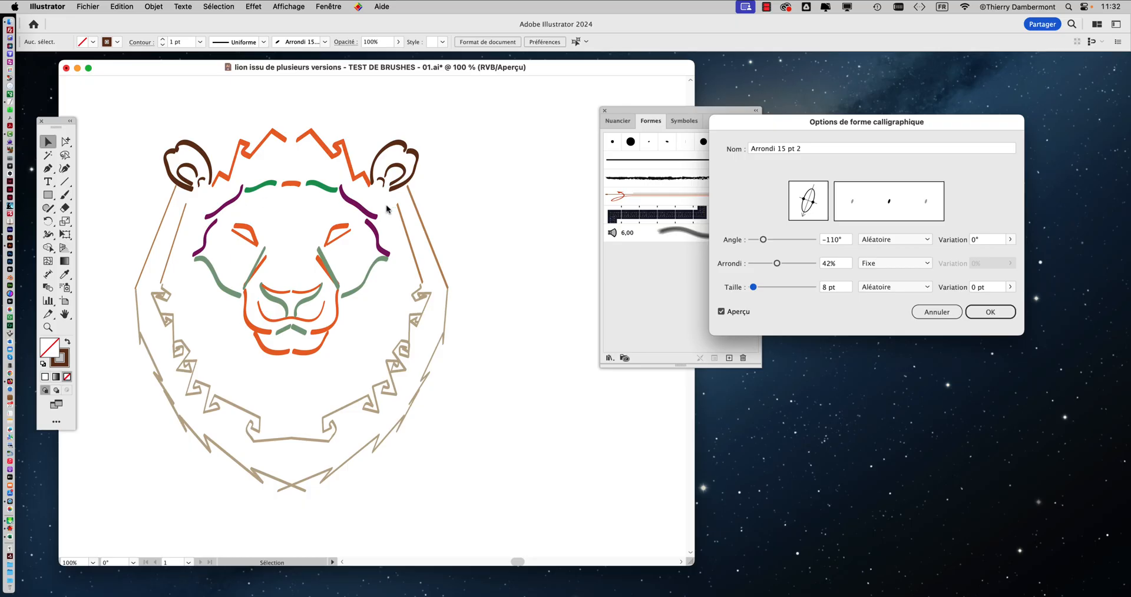
left_click_drag(754, 287, 757, 289)
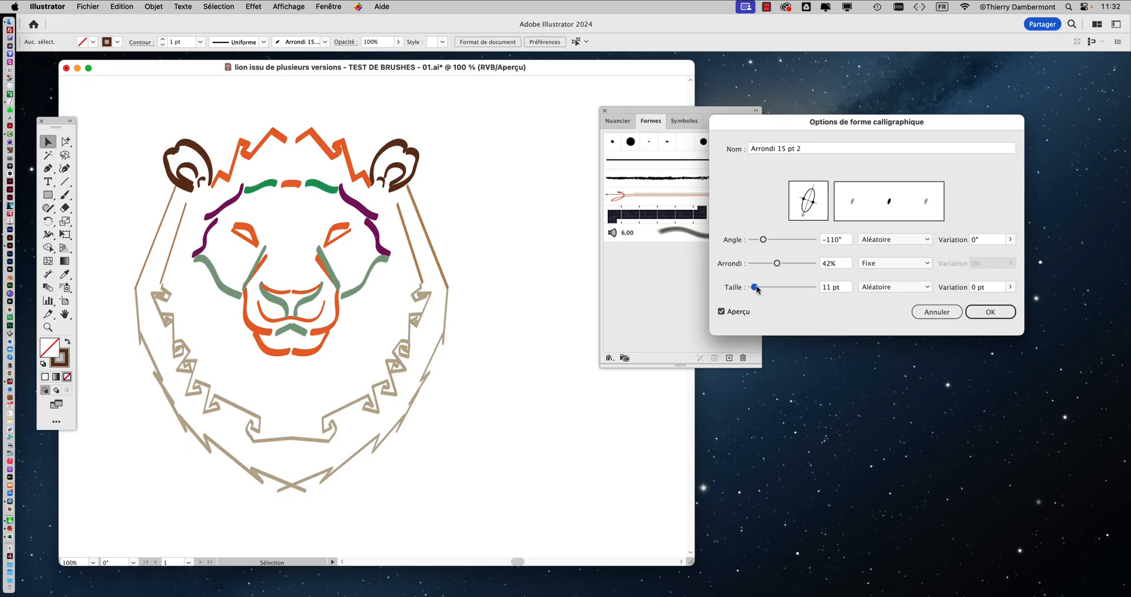
mouse_move(763, 240)
left_mouse_down()
mouse_move(798, 241)
mouse_move(784, 242)
left_mouse_up()
left_click(989, 314)
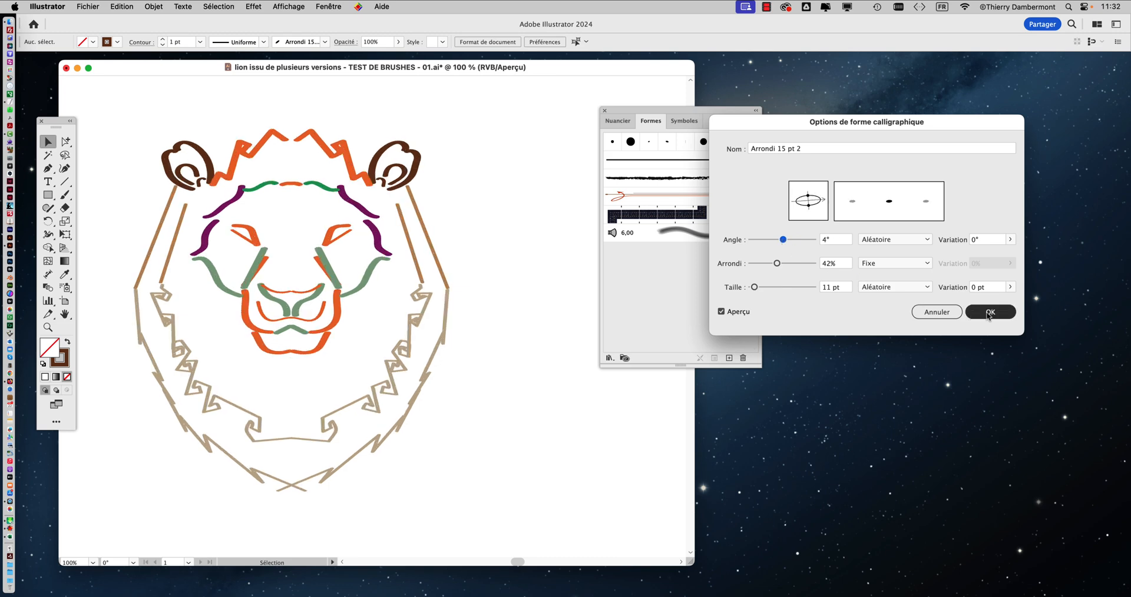
left_click_drag(739, 123, 577, 70)
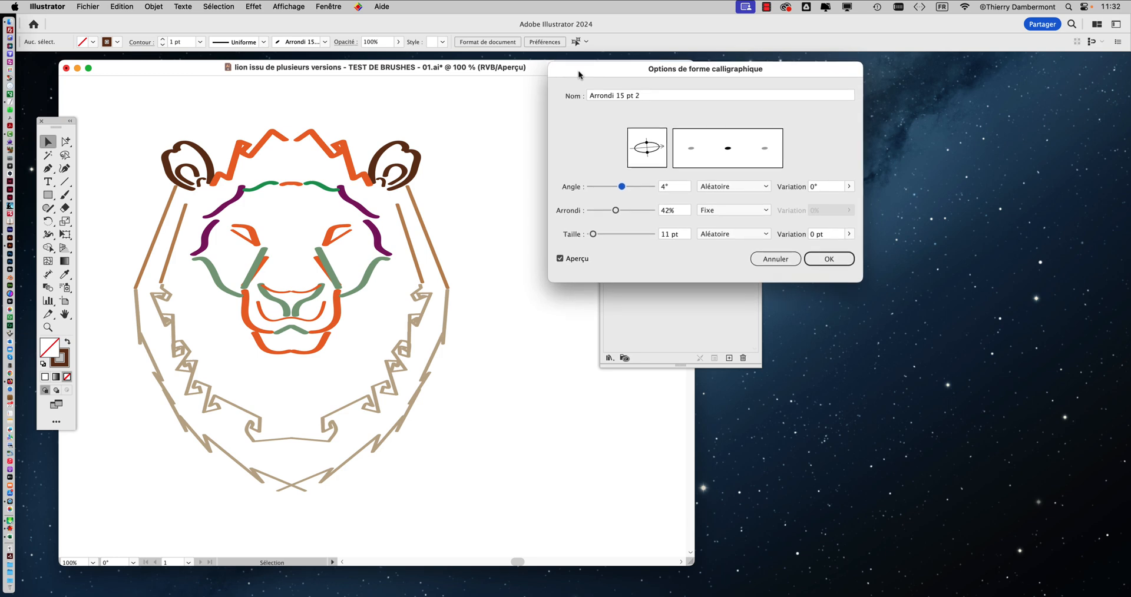
Set the calligraphic brush's angle to 76° and its size to 6 pt, and accept the options.
left_click(613, 186)
mouse_move(612, 188)
left_mouse_down()
mouse_move(594, 191)
mouse_move(636, 192)
left_mouse_up()
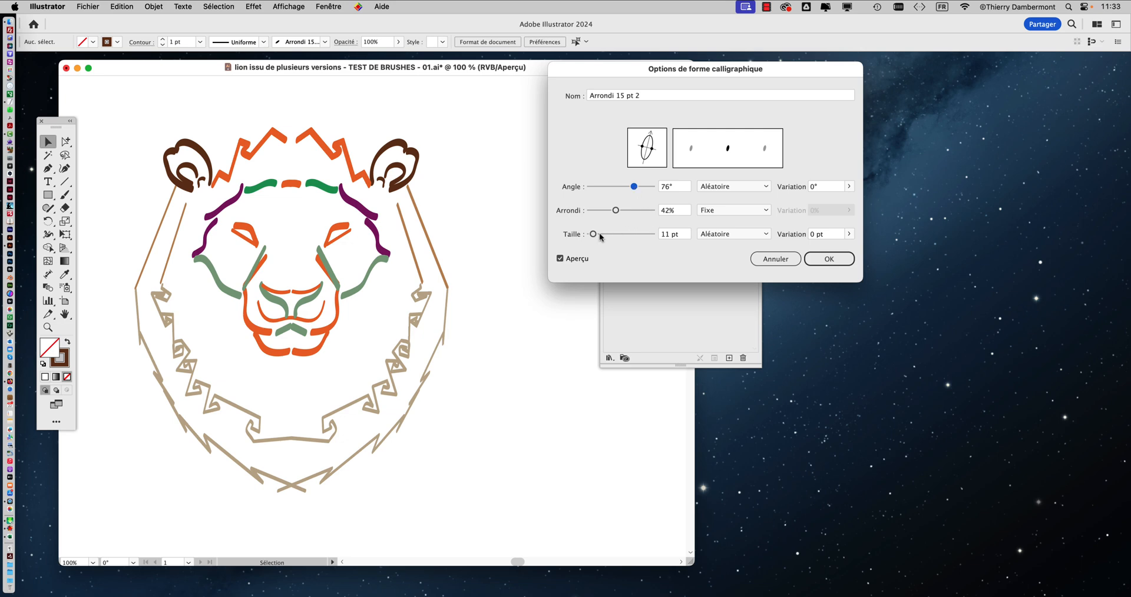
left_click_drag(595, 234, 593, 235)
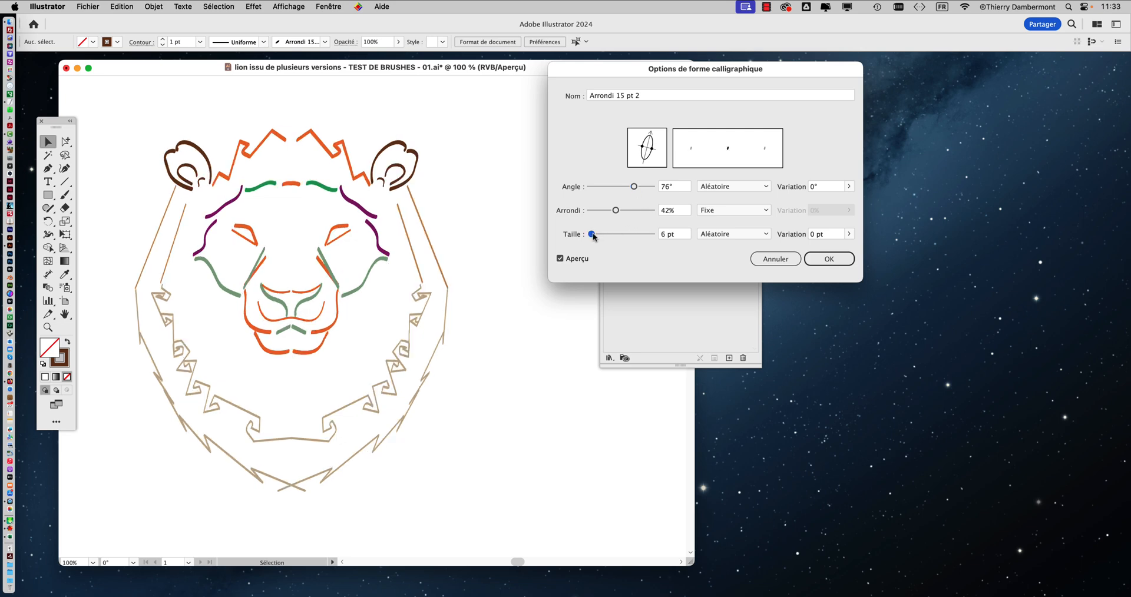
left_click(817, 262)
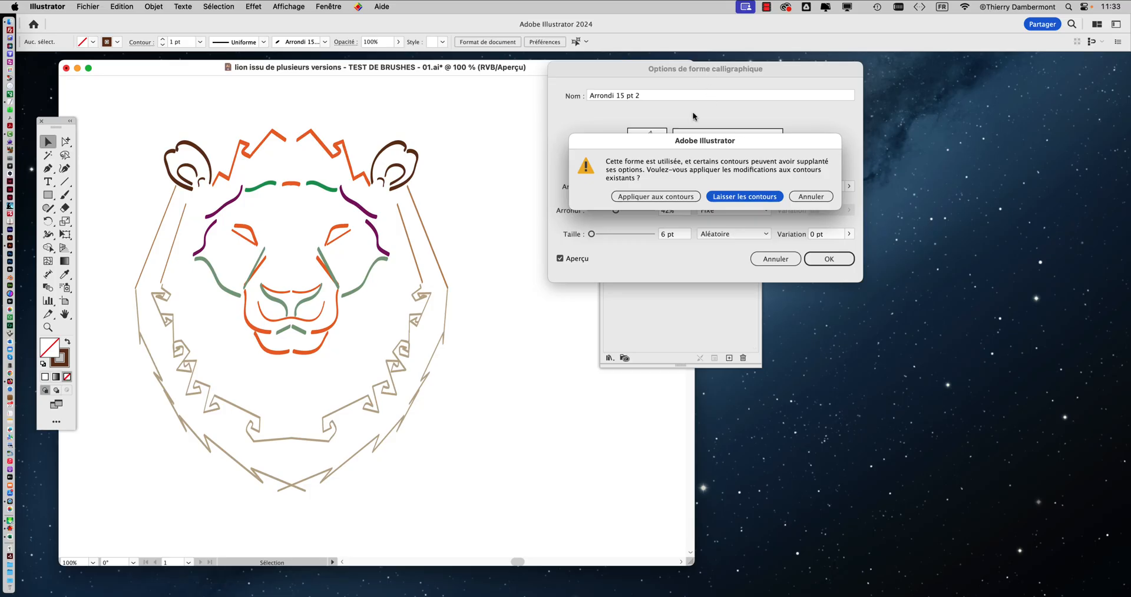
Apply the brush changes to the existing strokes of the lion and save the document.
left_click(506, 559)
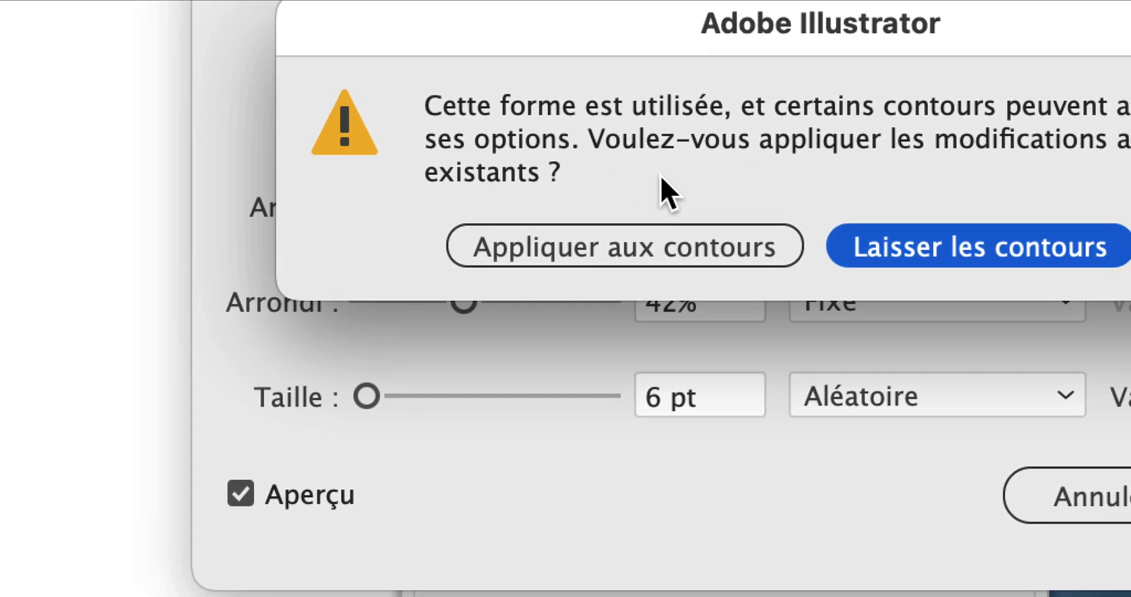
left_click(616, 250)
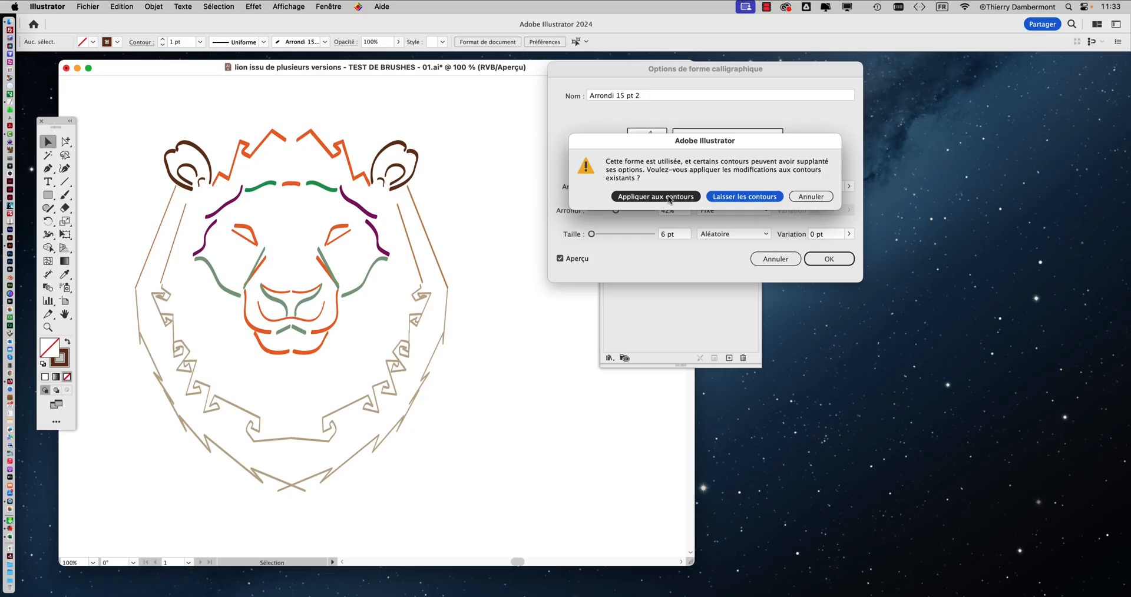
left_click(669, 197)
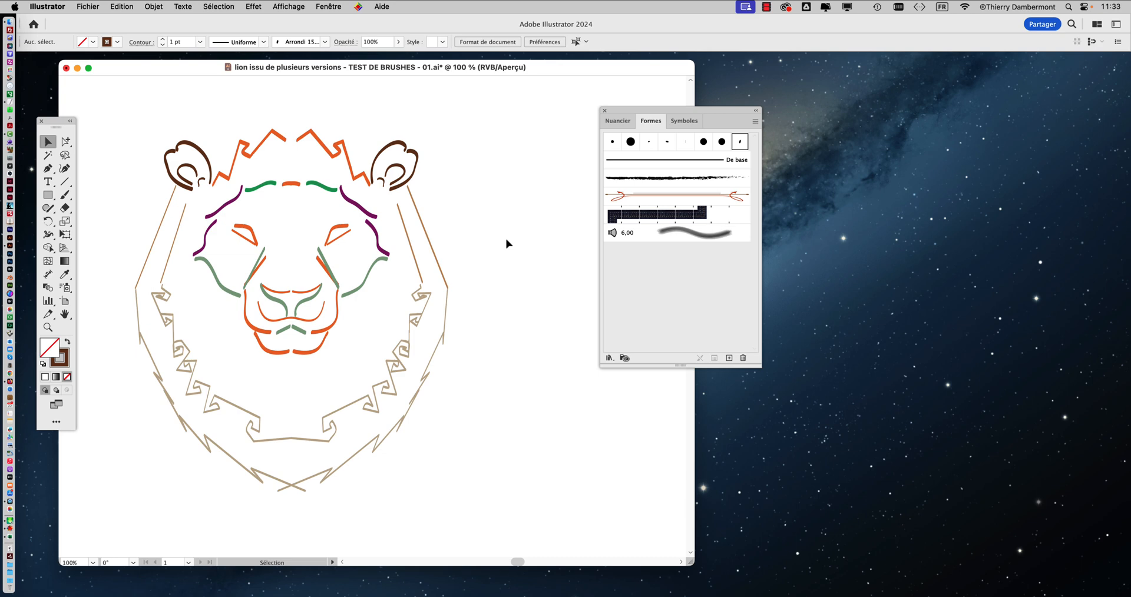
left_click(97, 7)
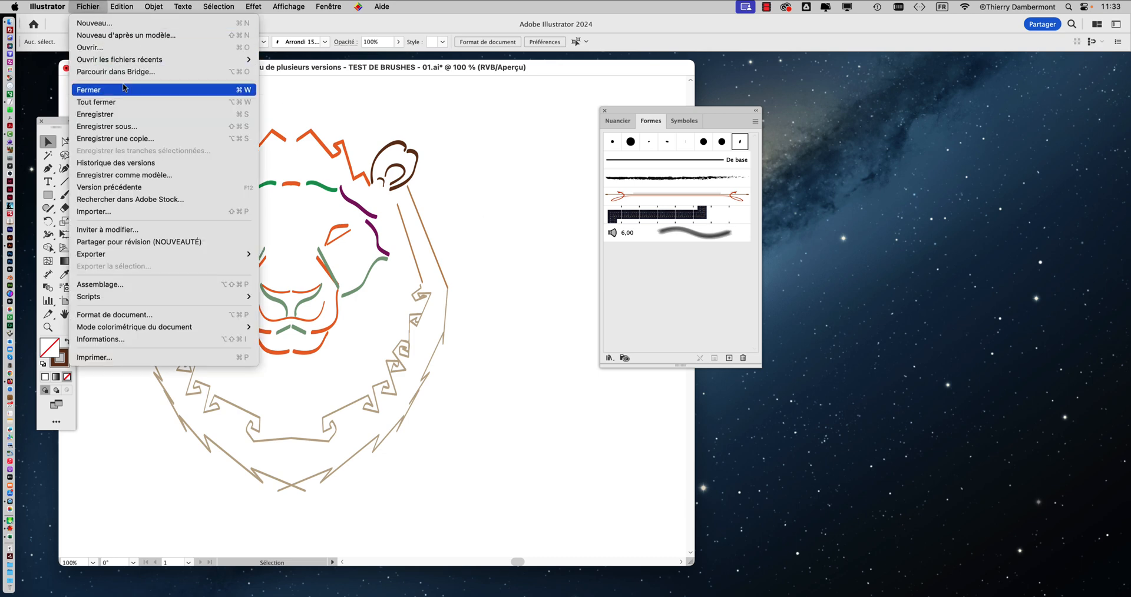
left_click(127, 113)
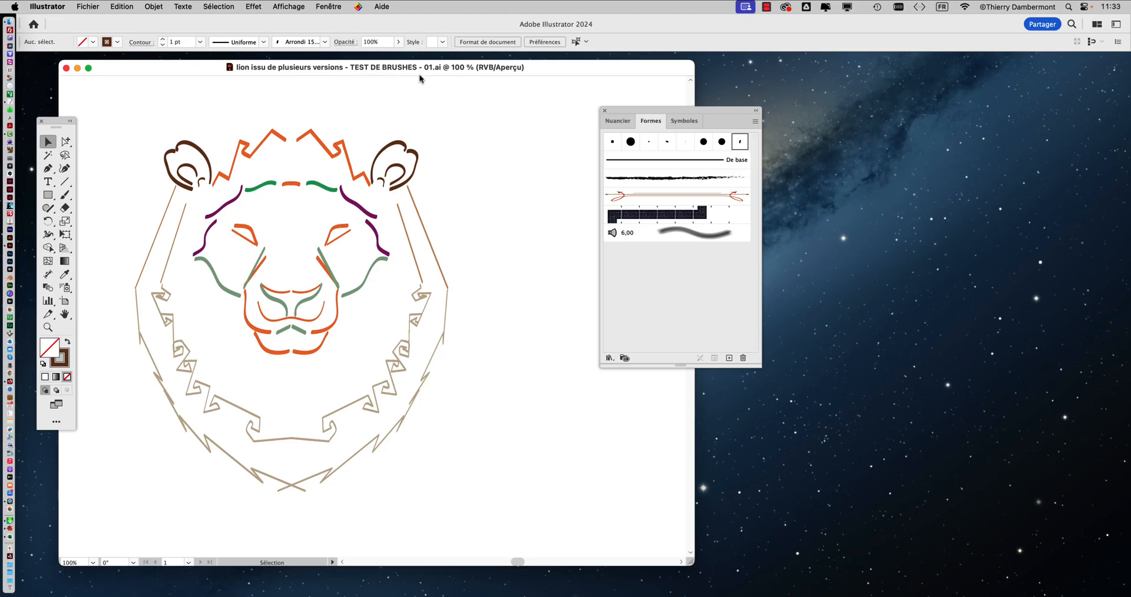
Move the Brushes panel off the document, then load and enlarge the Artistiques_Aquarelle brush library.
left_click_drag(617, 115, 758, 85)
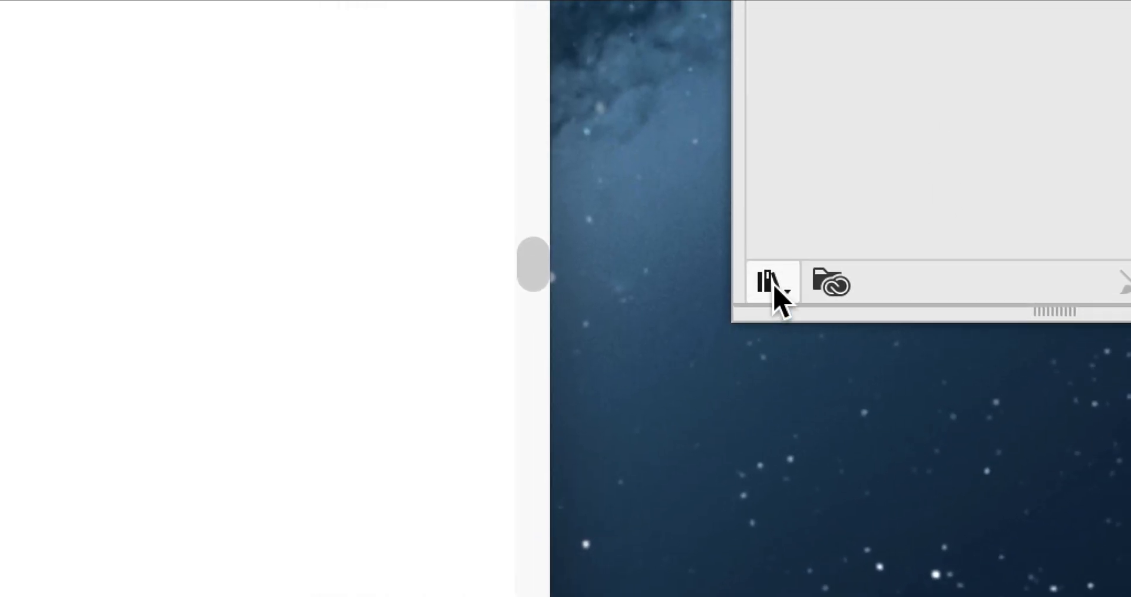
left_click(638, 560)
mouse_move(813, 409)
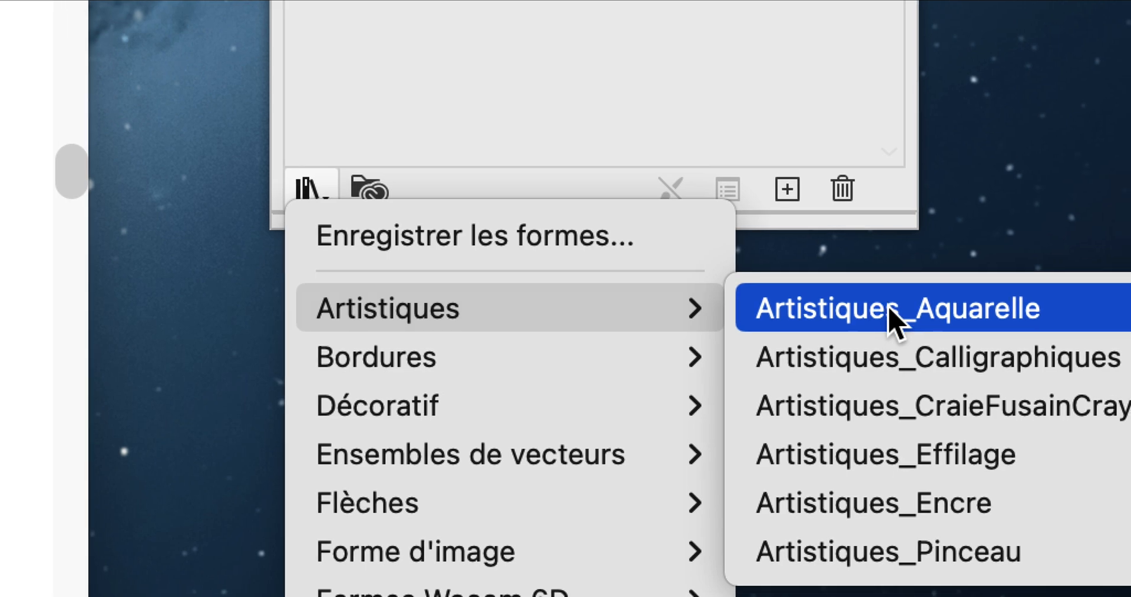
left_click(893, 318)
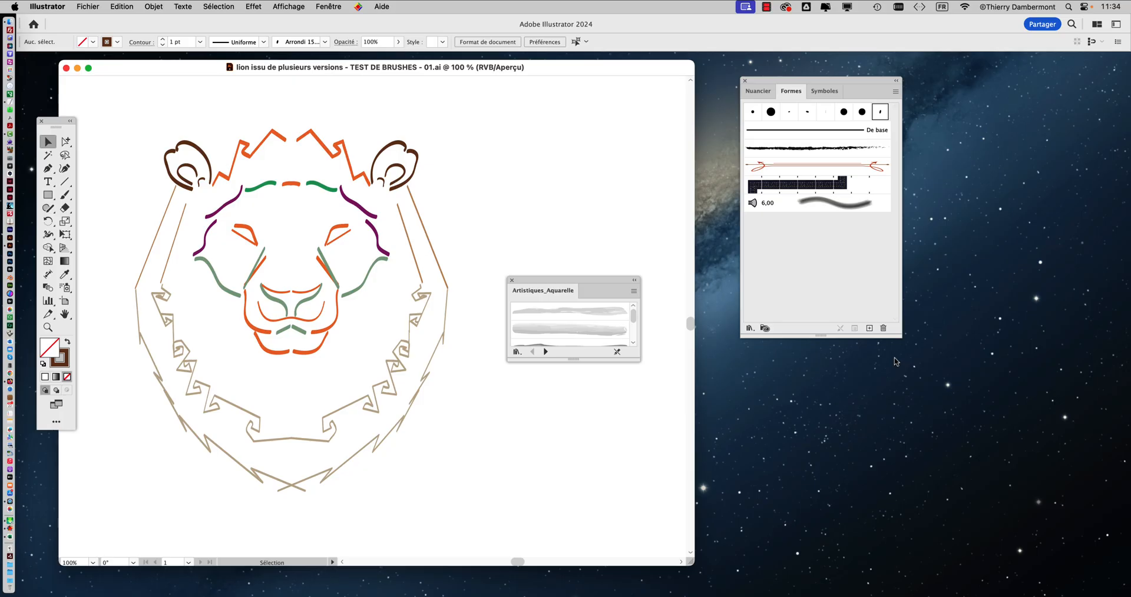
mouse_move(636, 360)
left_mouse_down()
mouse_move(624, 201)
mouse_move(643, 383)
left_mouse_up()
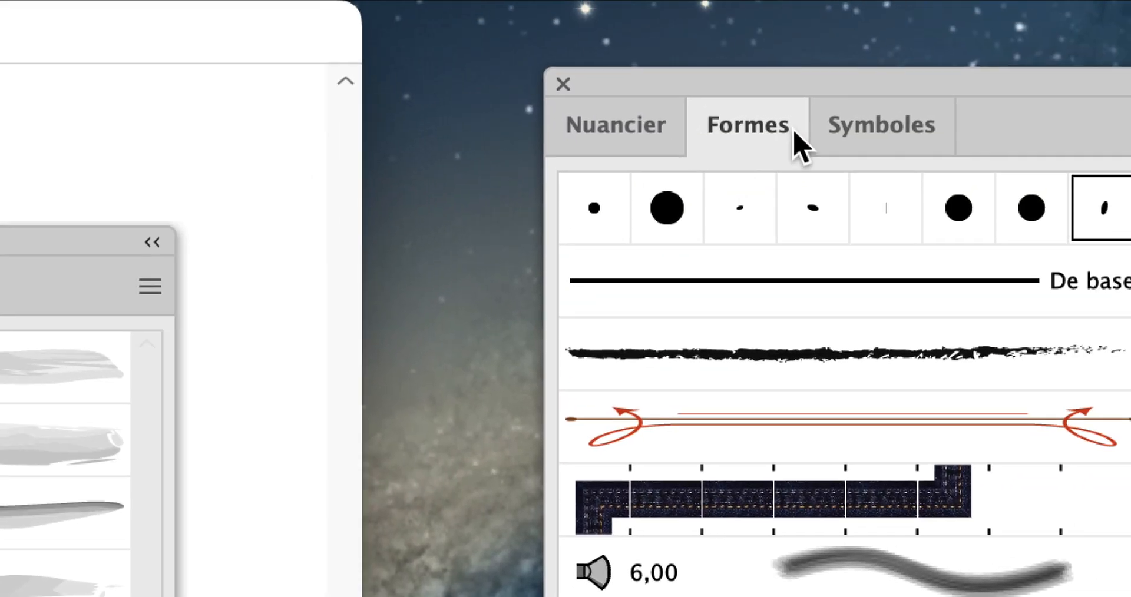
left_click(753, 322)
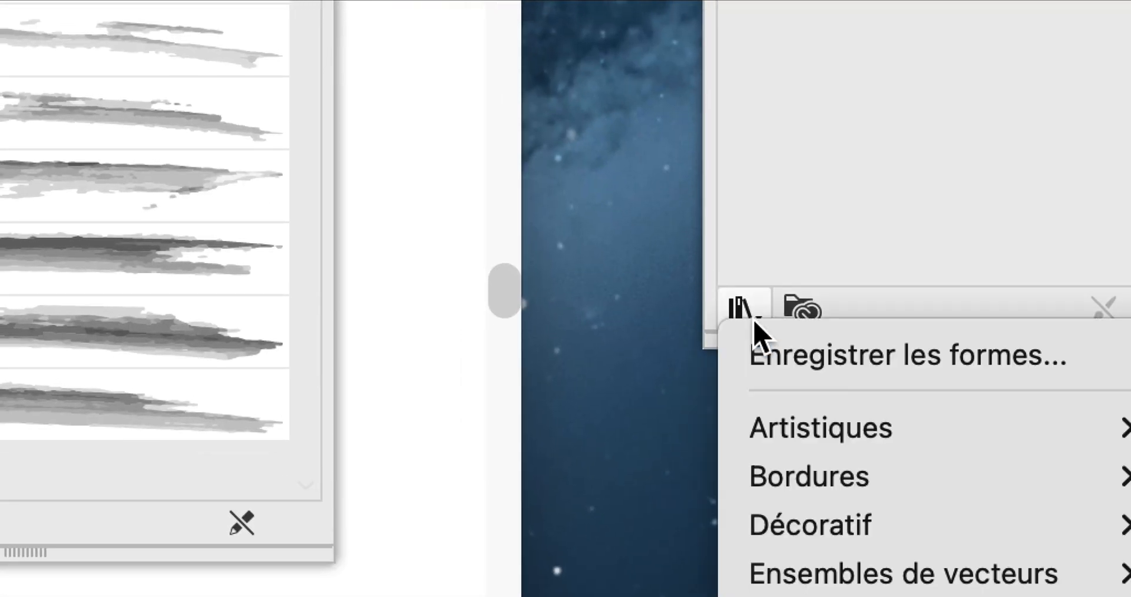
mouse_move(1122, 432)
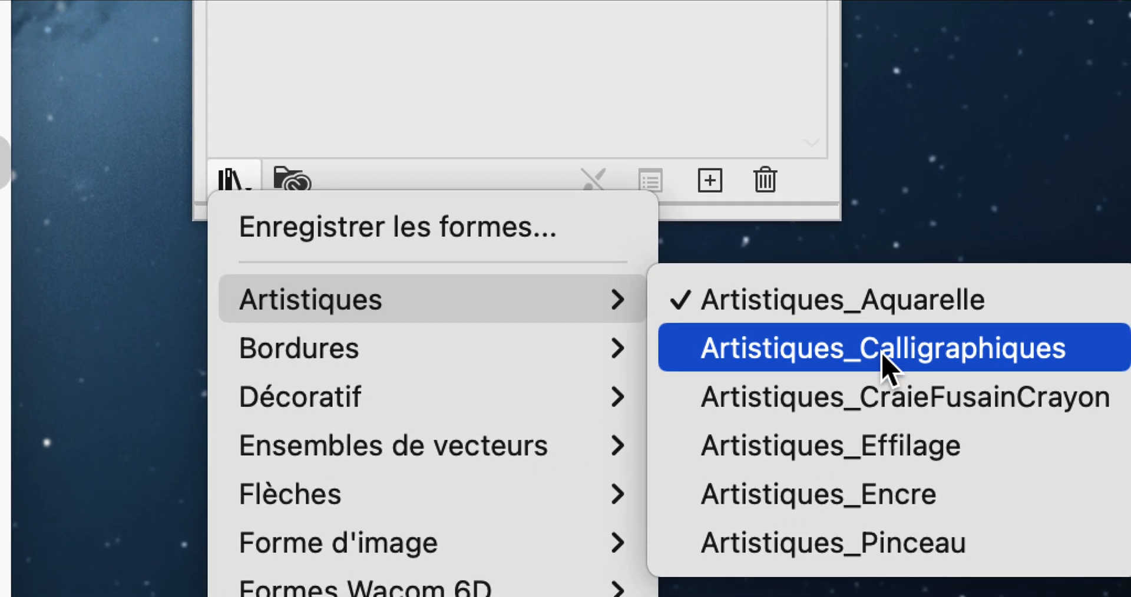
left_click(881, 315)
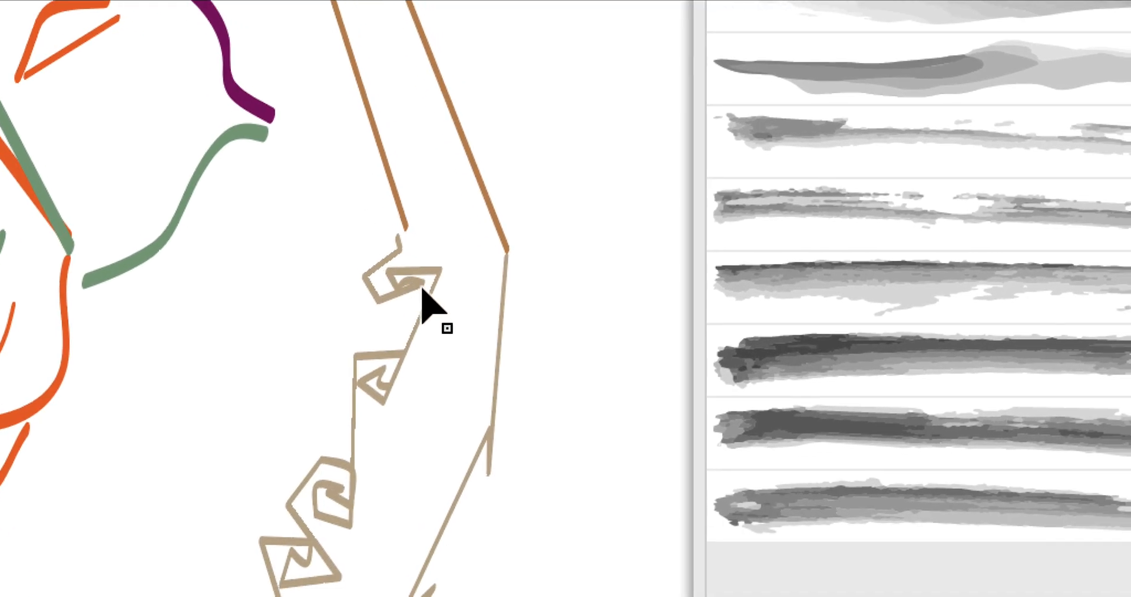
Apply the Contour à l'aquarelle 4 brush to both halves of the lion's inner mane.
left_click(422, 287)
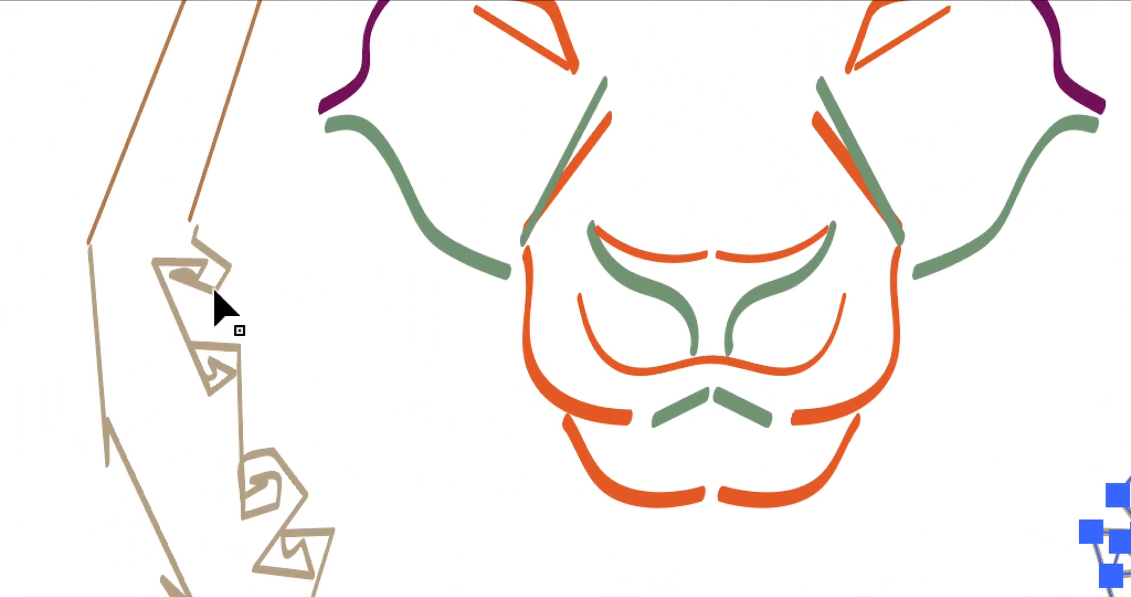
left_click(214, 293, "shift")
scroll(525, 331, "down", 2)
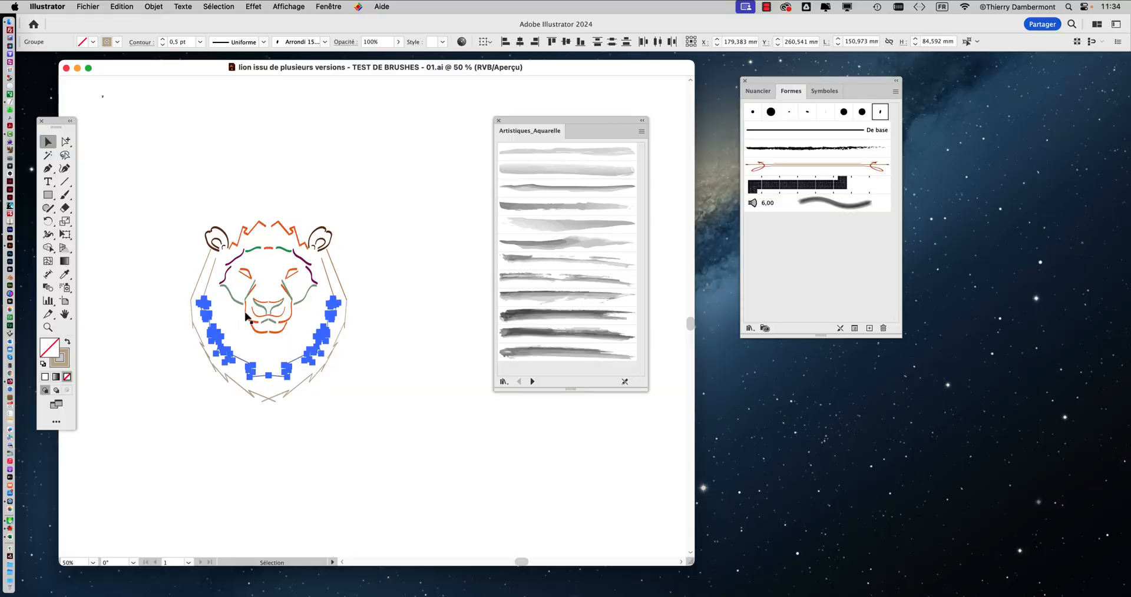
left_click(548, 322)
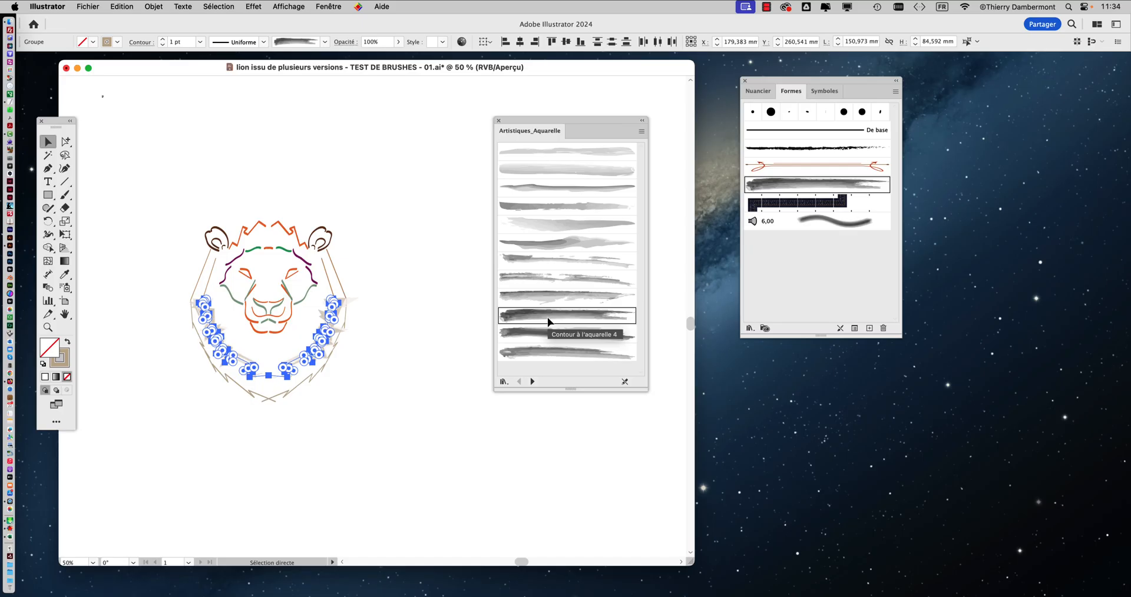
left_click_drag(512, 124, 543, 116)
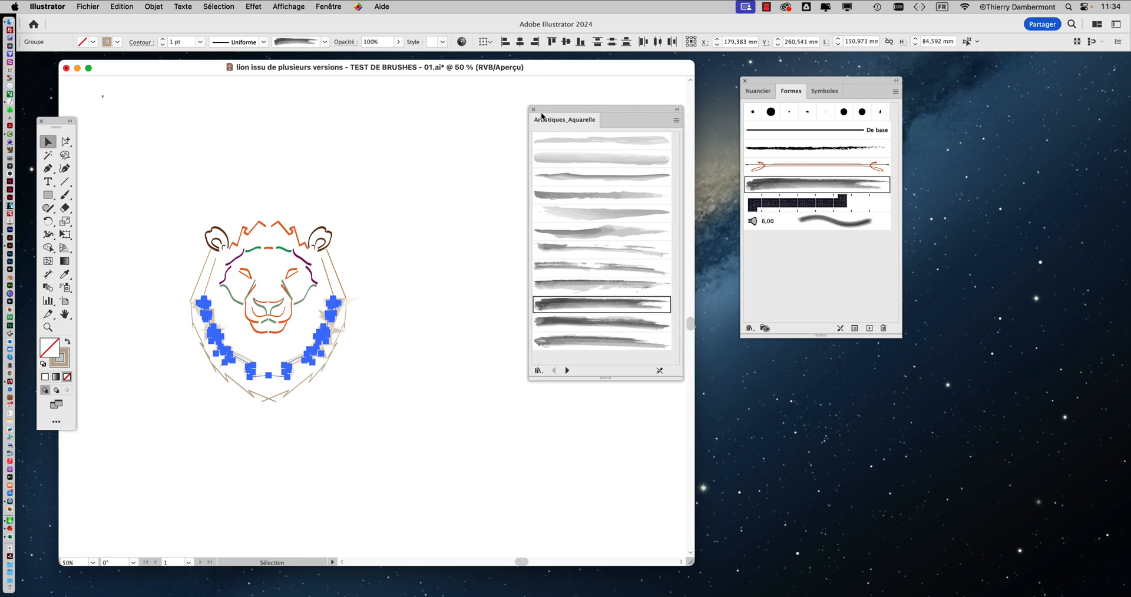
scroll(267, 250, "up", 2)
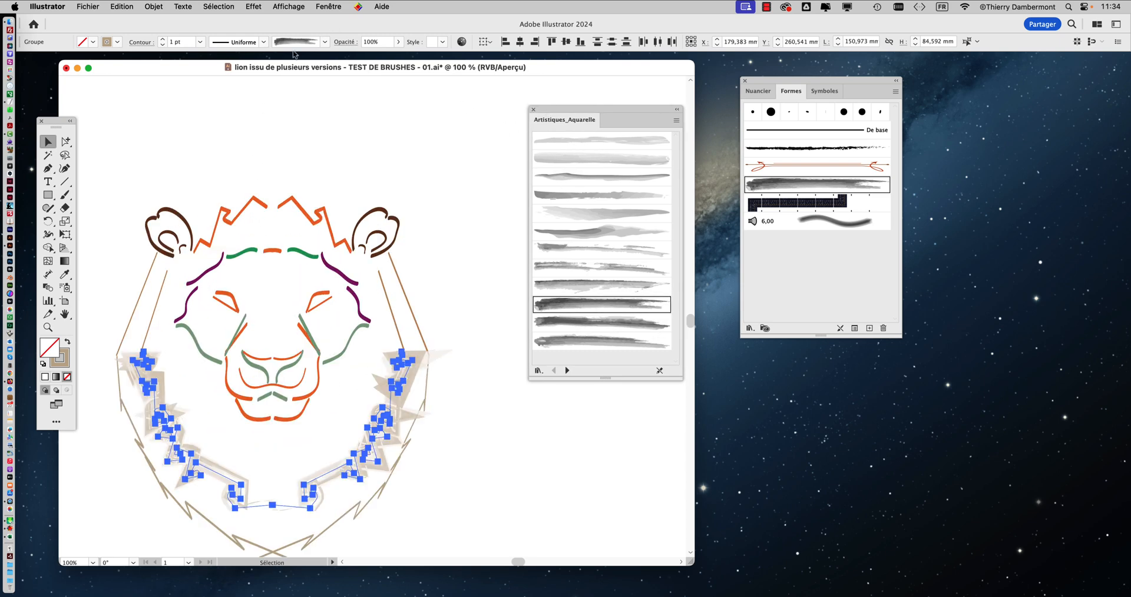
Hide the selection edges and apply the watercolour brush just below the current one to the inner mane strokes.
scroll(247, 122, "down", 3)
left_click(302, 7)
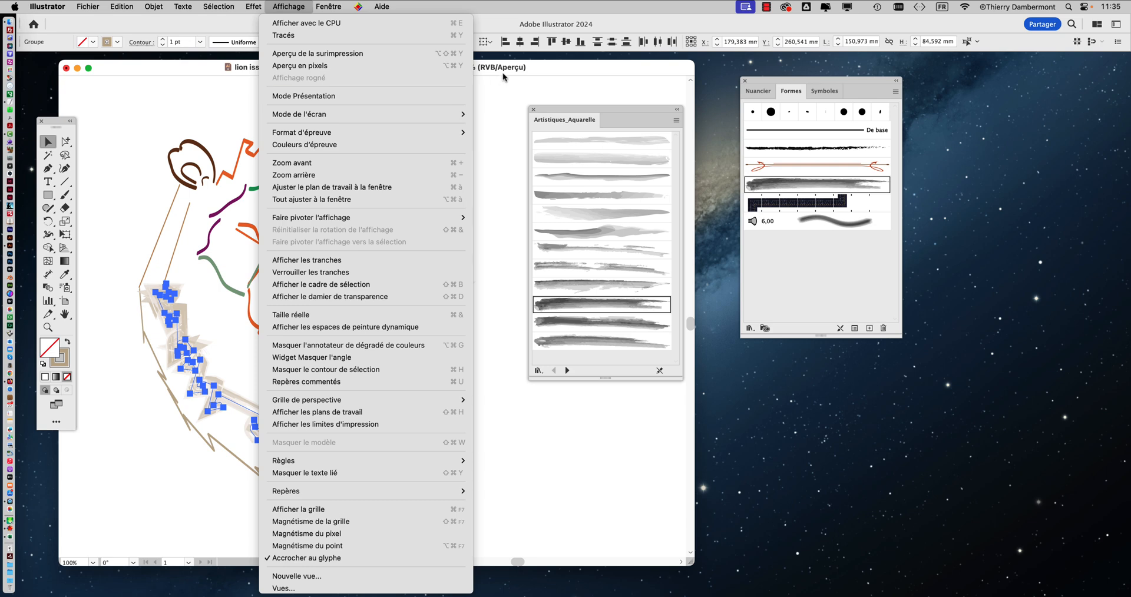
left_click(503, 72)
key("super+h")
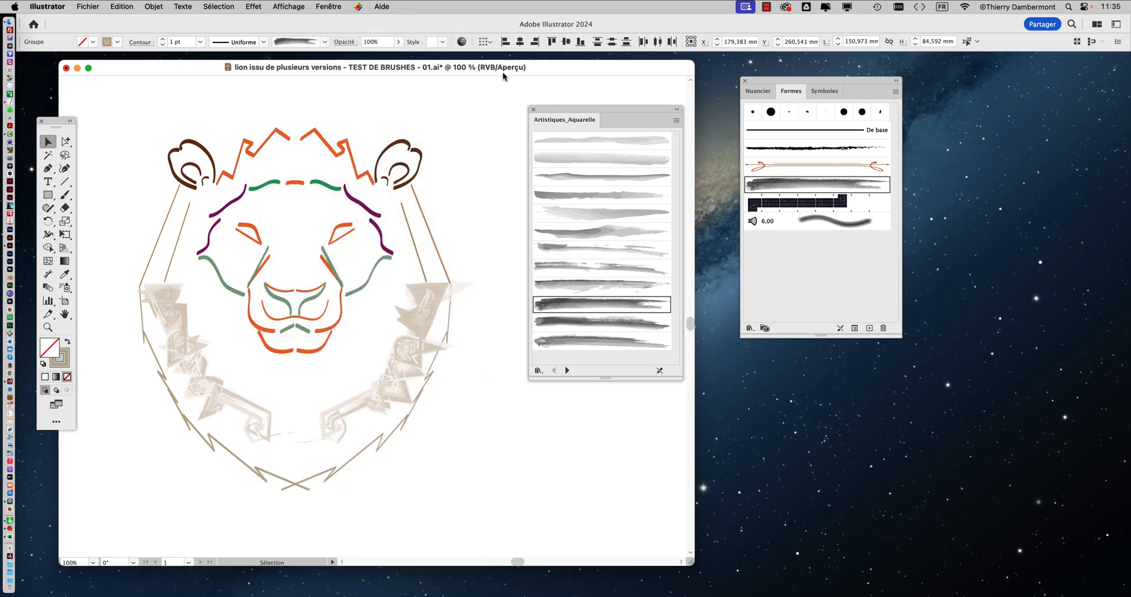
left_click(558, 324)
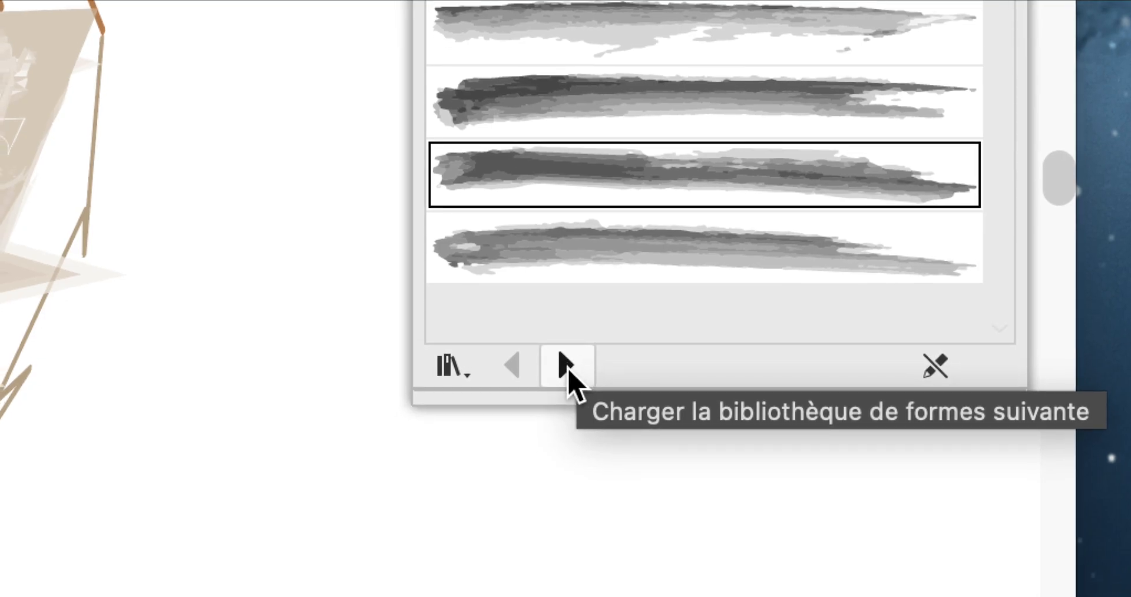
Load the Artistiques_CraieFusainCrayon library, enlarge it and apply the Fusain - Divers brush to the inner mane.
left_click(566, 366)
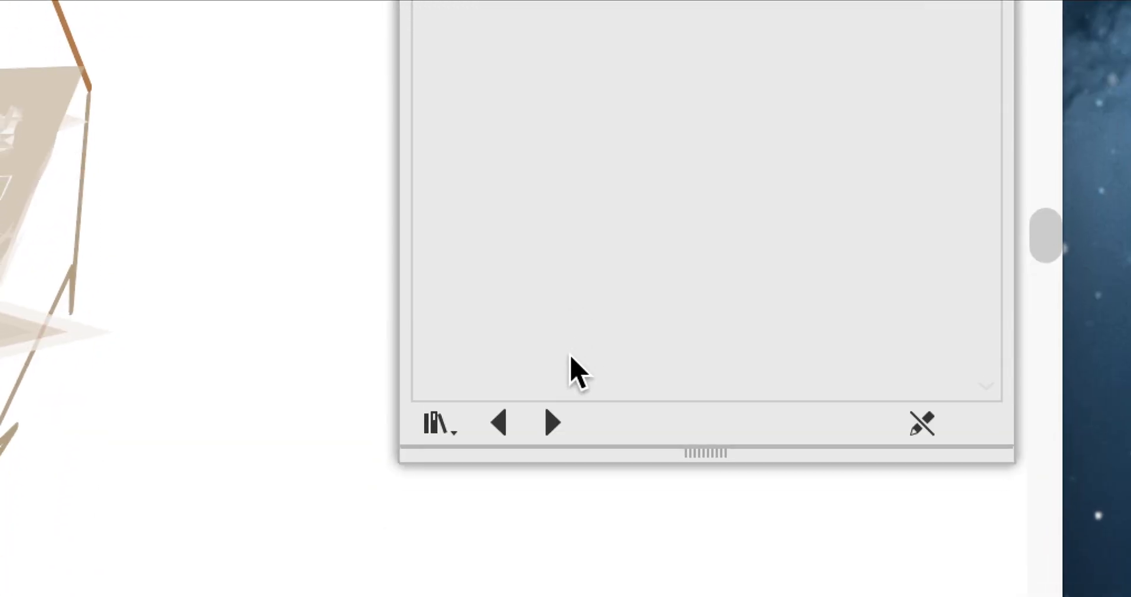
left_click(554, 421)
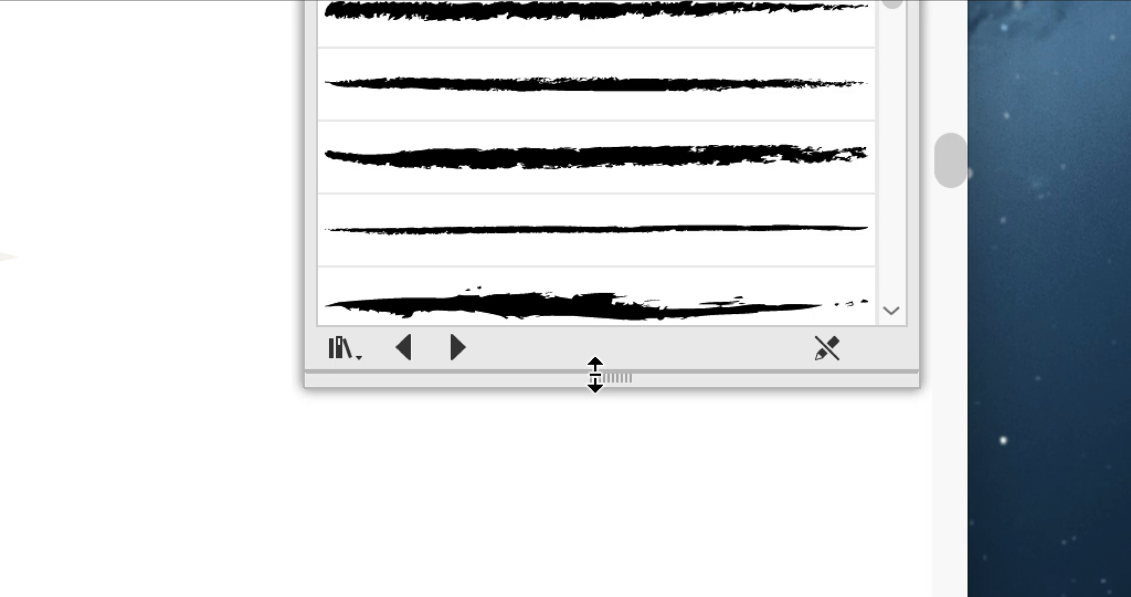
left_click_drag(595, 375, 602, 518)
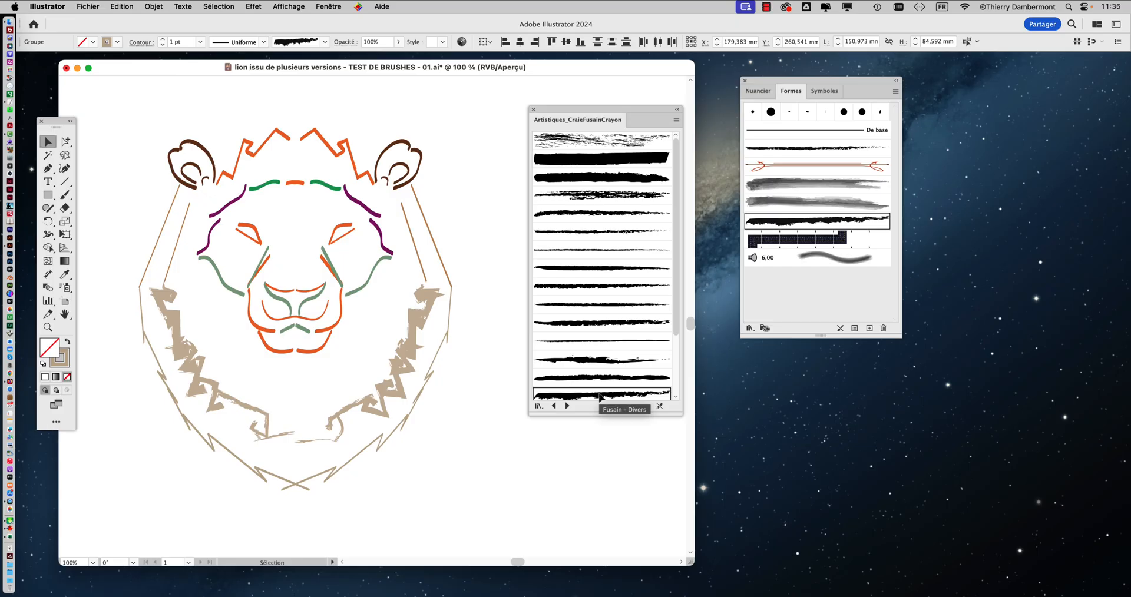
Try other charcoal brushes on the inner mane, ending with the coarse scratchy brush fourth in the library.
scroll(394, 379, "up", 2)
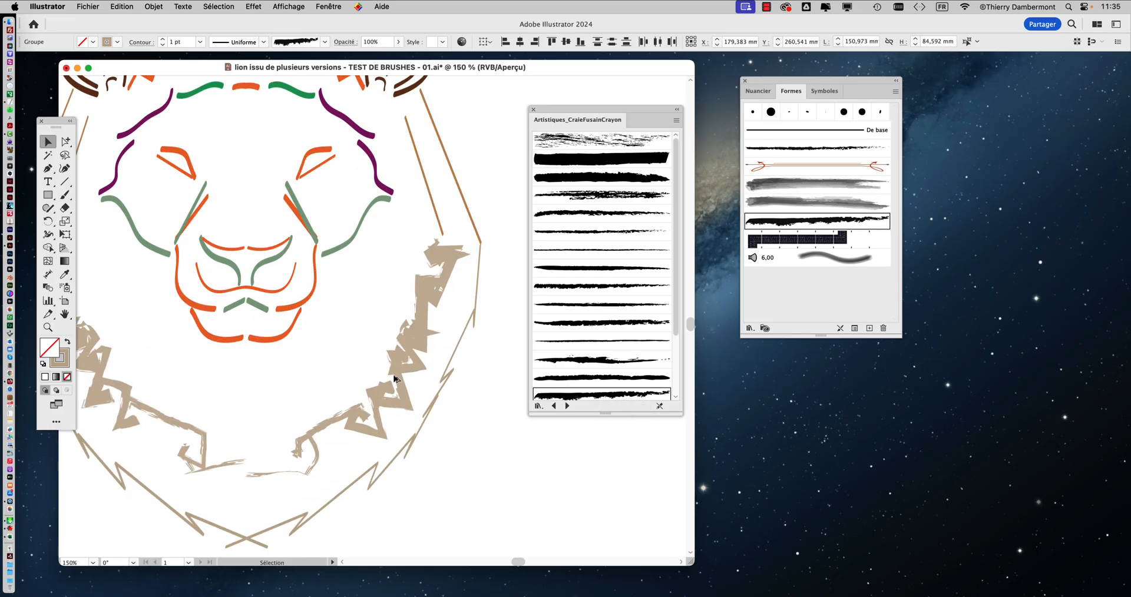
left_click(590, 382)
left_click(594, 364)
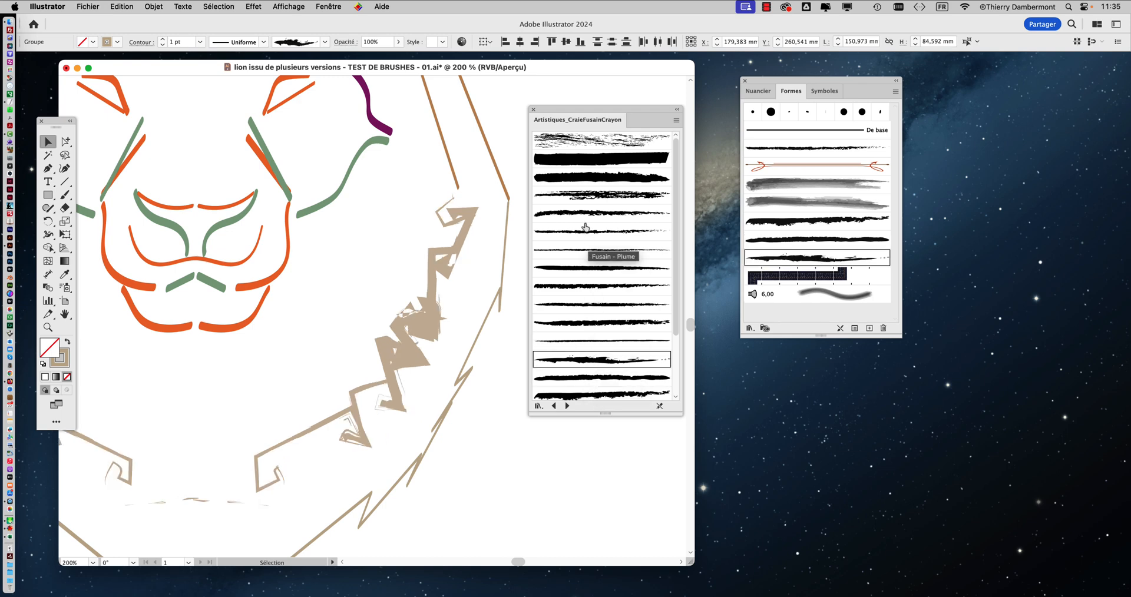
left_click(584, 203)
scroll(594, 306, "down", 3)
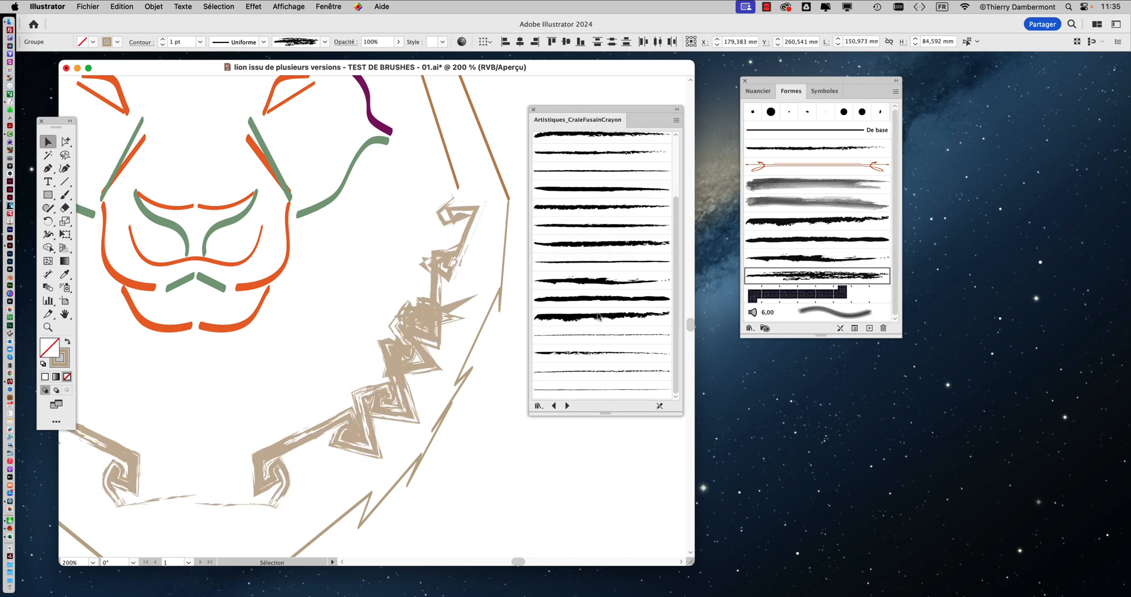
Load the Artistiques_Effilage library and try several tapered brushes on the inner mane, ending with the one made of wavy lines.
left_click(568, 406)
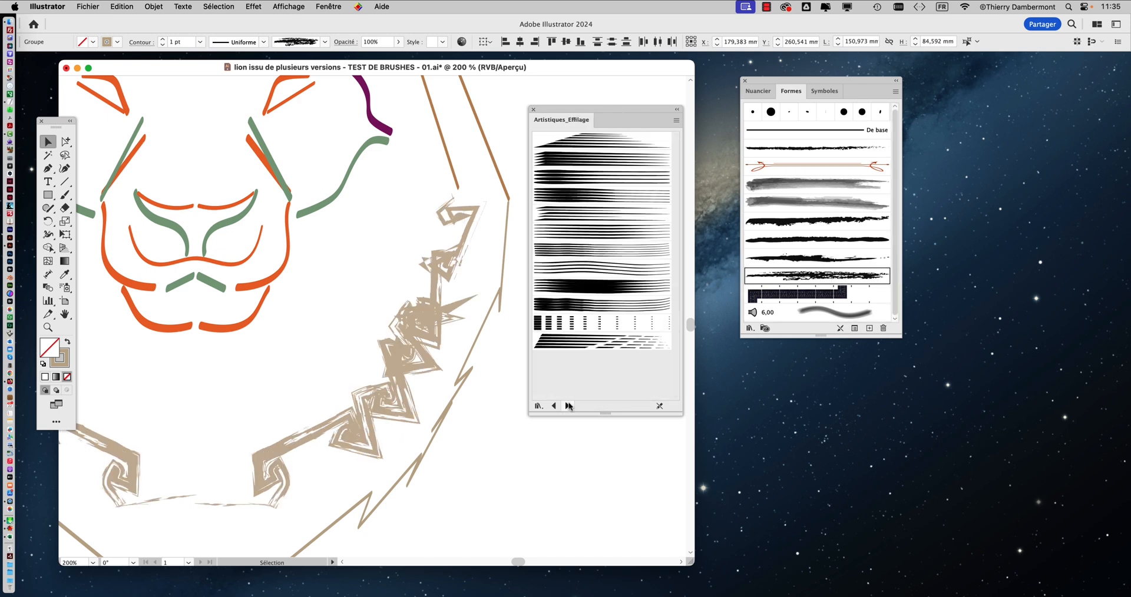
left_click(582, 261)
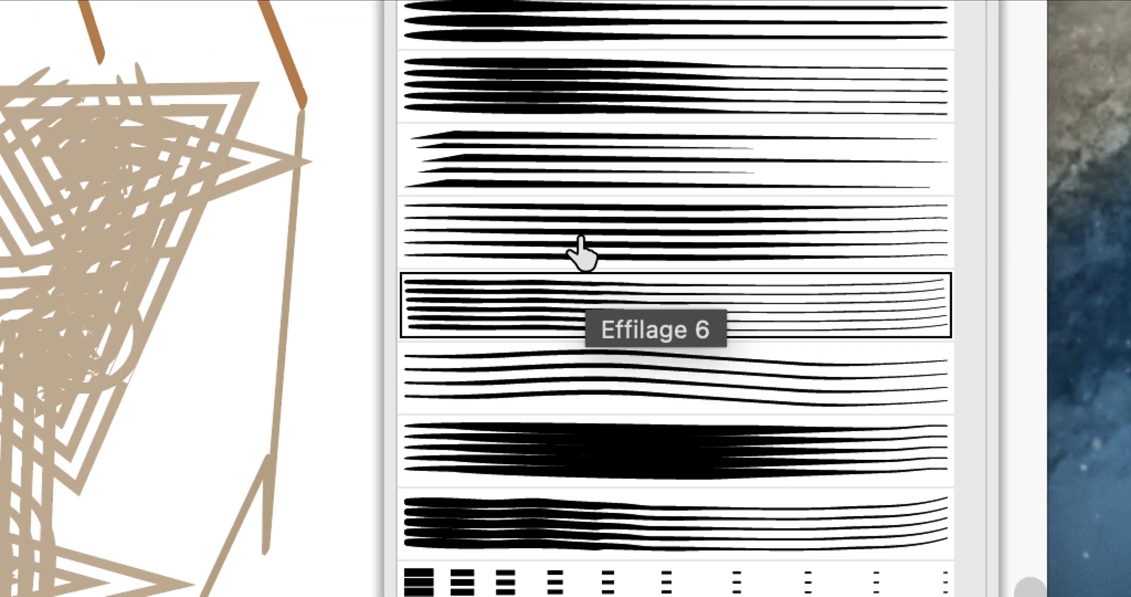
left_click(578, 235)
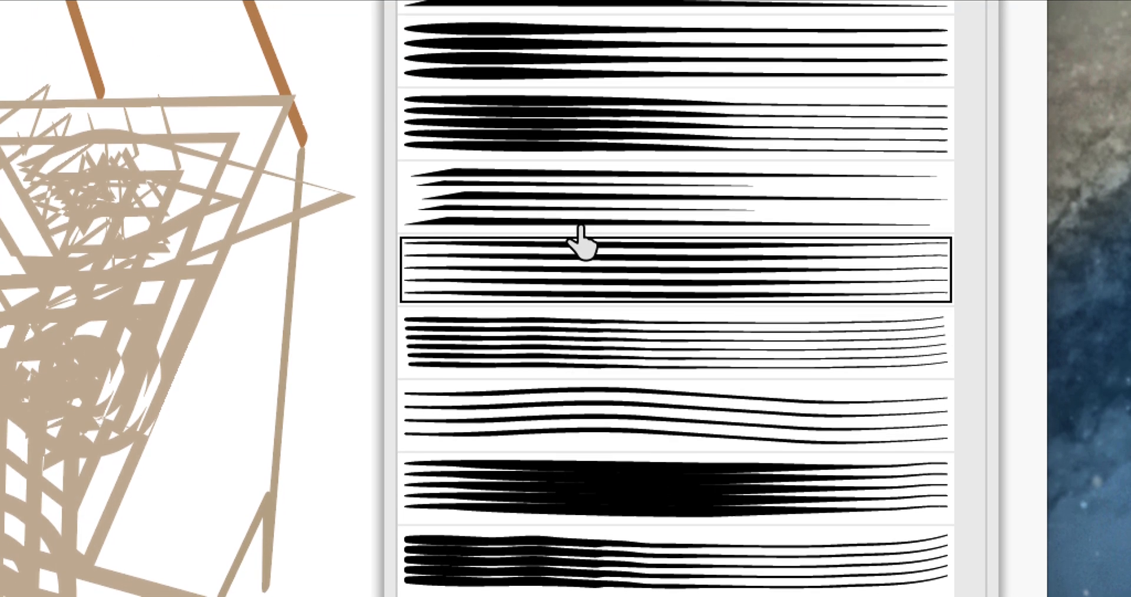
left_click(581, 180)
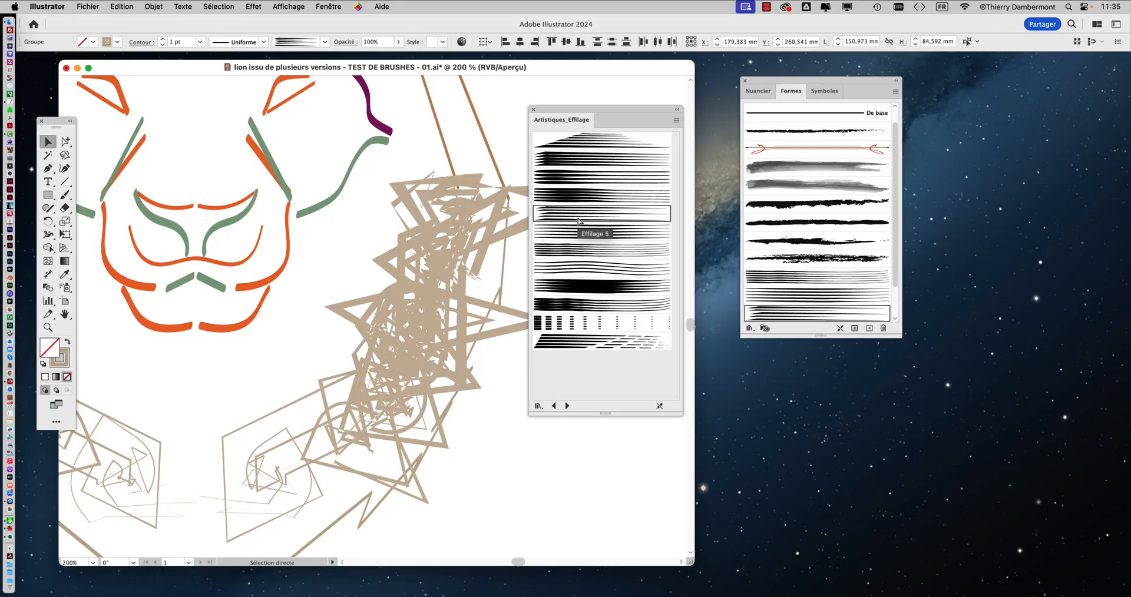
left_click(568, 269)
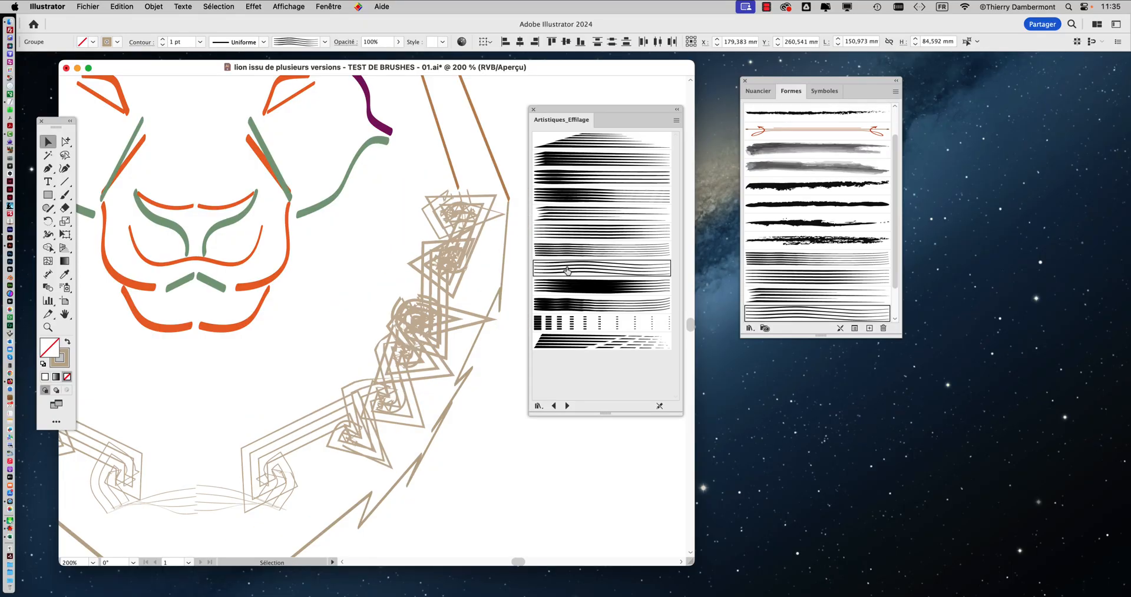
Move both brush panels away from the lion and display the Stroke panel beside the mane.
left_click_drag(777, 76, 918, 80)
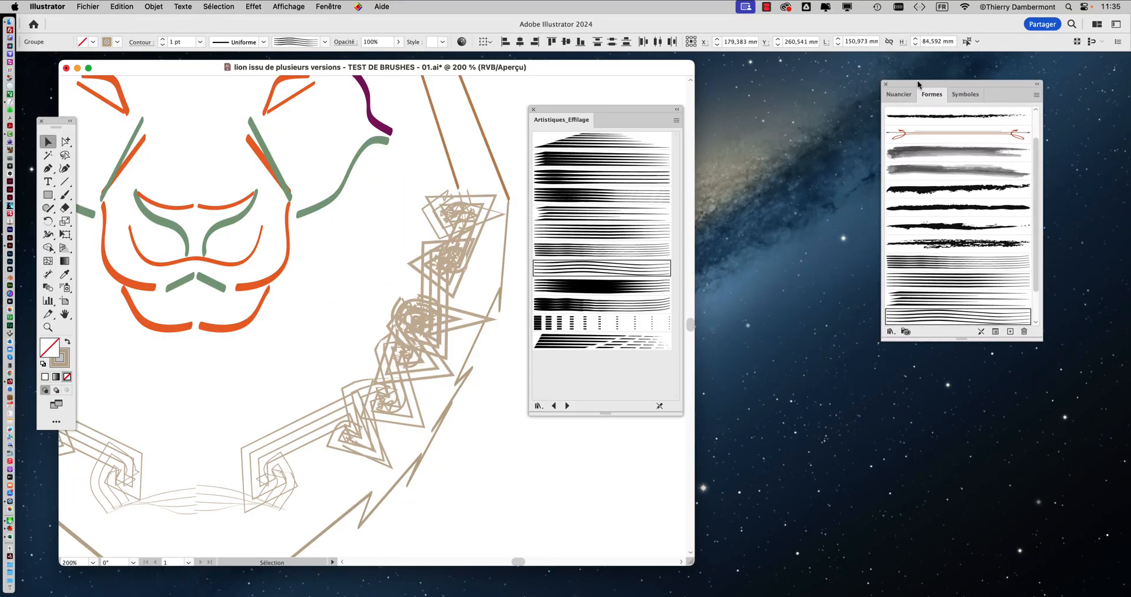
left_click_drag(647, 108, 772, 84)
left_click(329, 7)
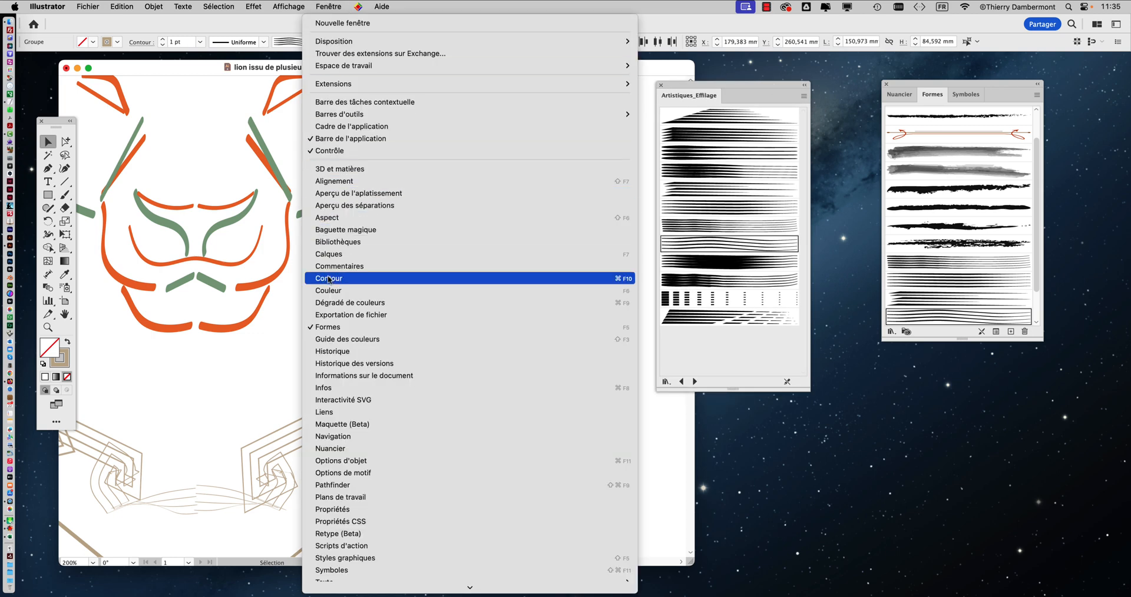
left_click(329, 278)
left_click_drag(638, 135, 518, 147)
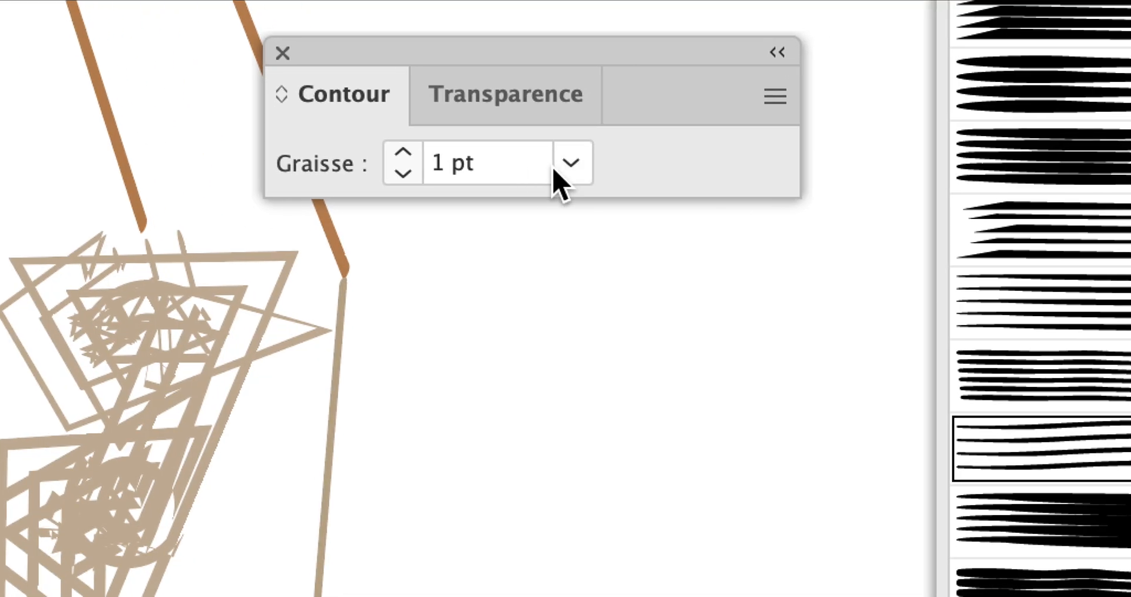
Reduce the inner mane's stroke weight to 0,5 pt and further to 0,25 pt.
left_click(565, 172)
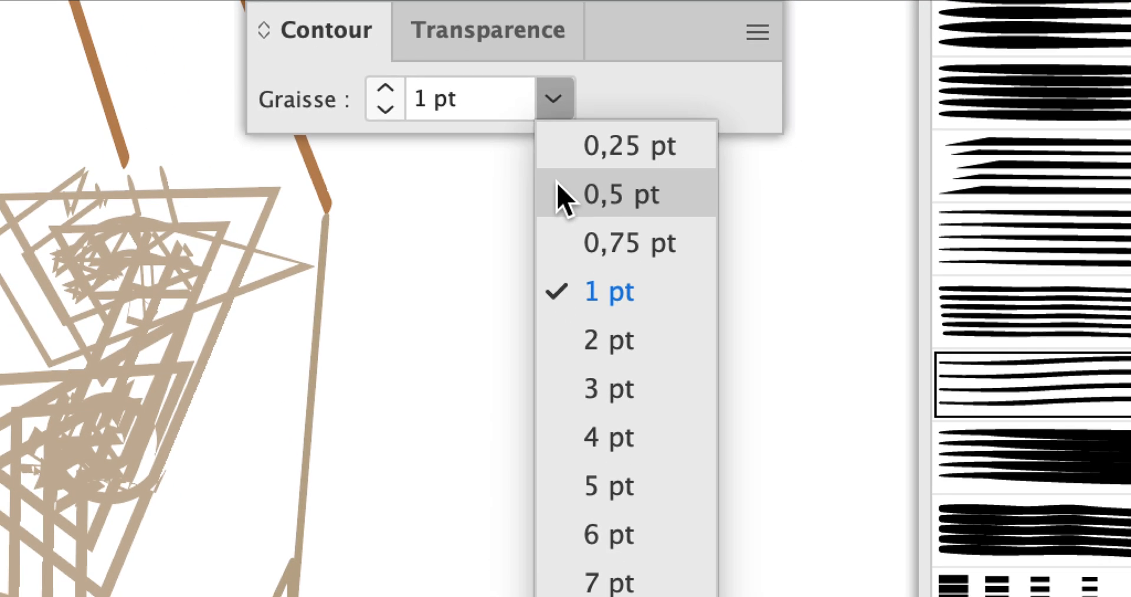
left_click(571, 259)
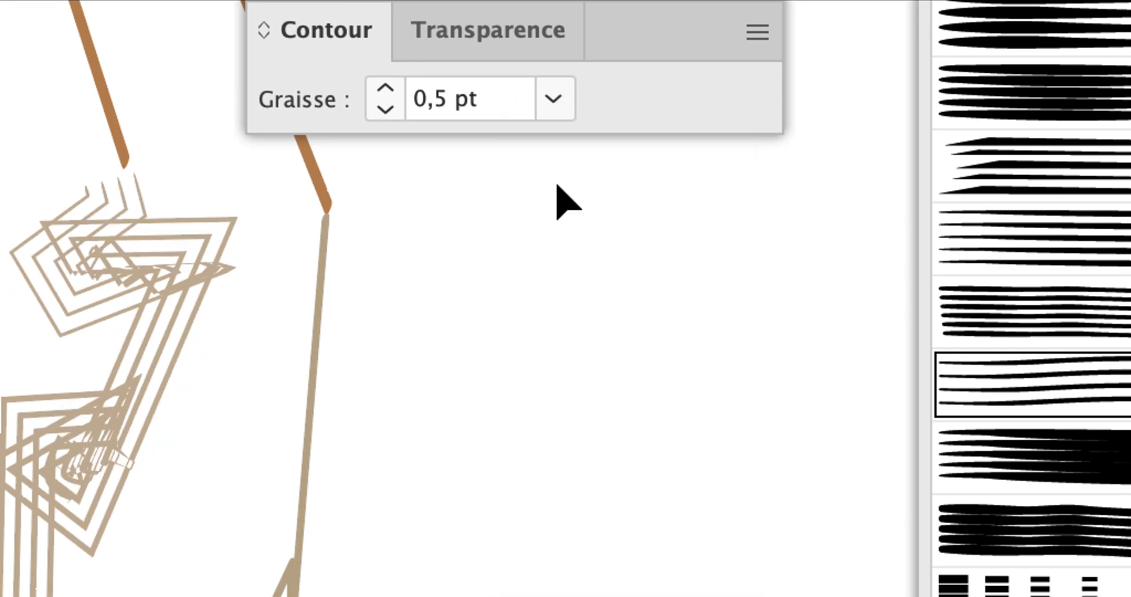
left_click(559, 168)
left_click(572, 212)
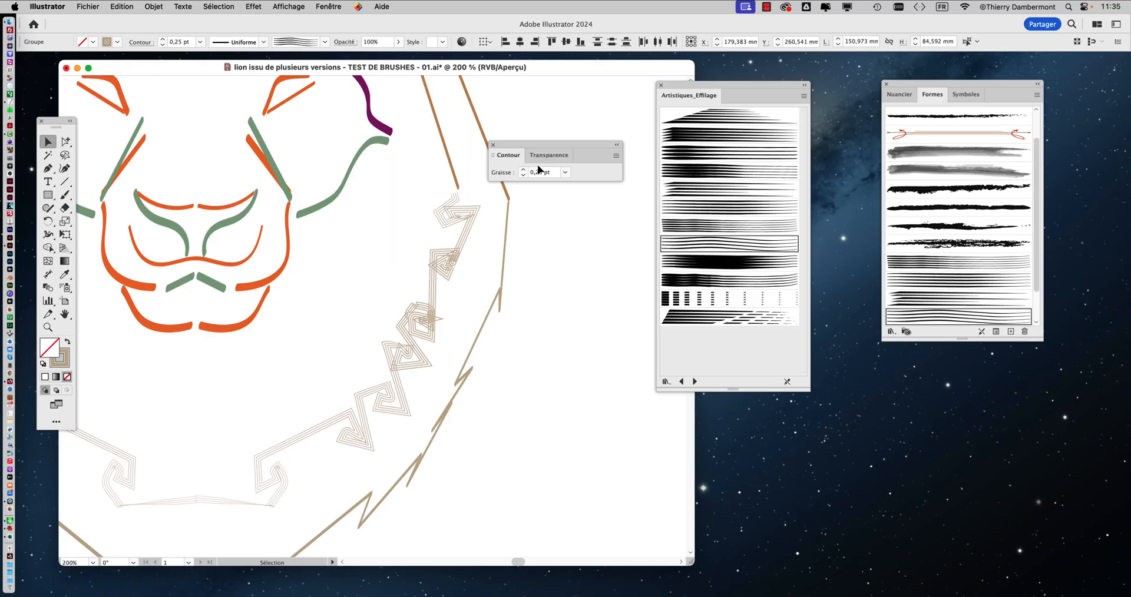
Load the Artistiques_Encre library and try several ink brushes on the inner mane, ending with the grey multi-strand one.
left_click(695, 382)
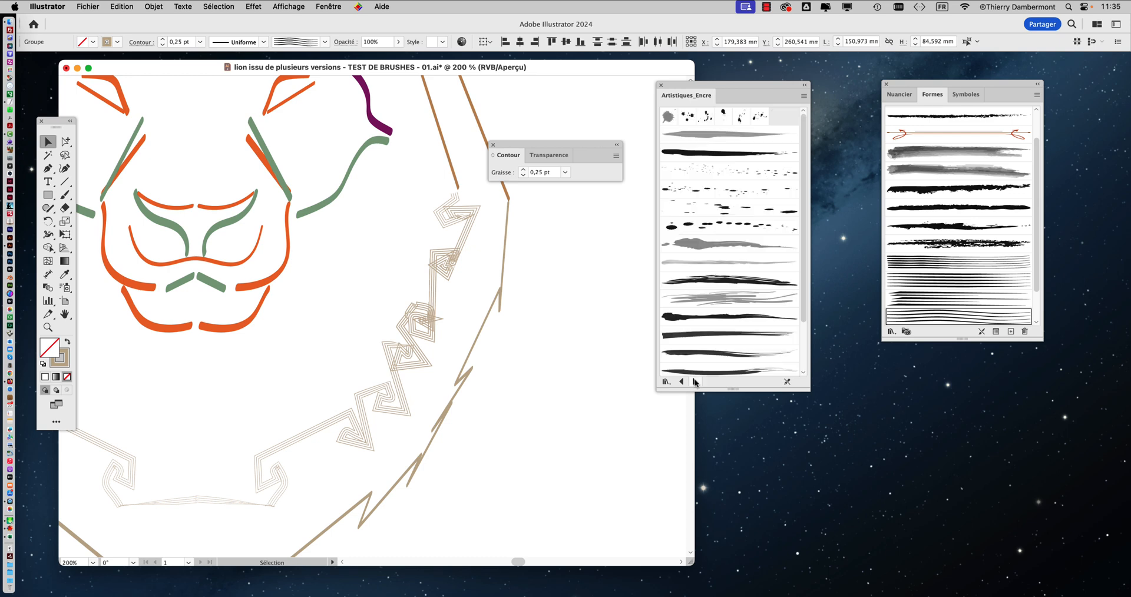
left_click(713, 234)
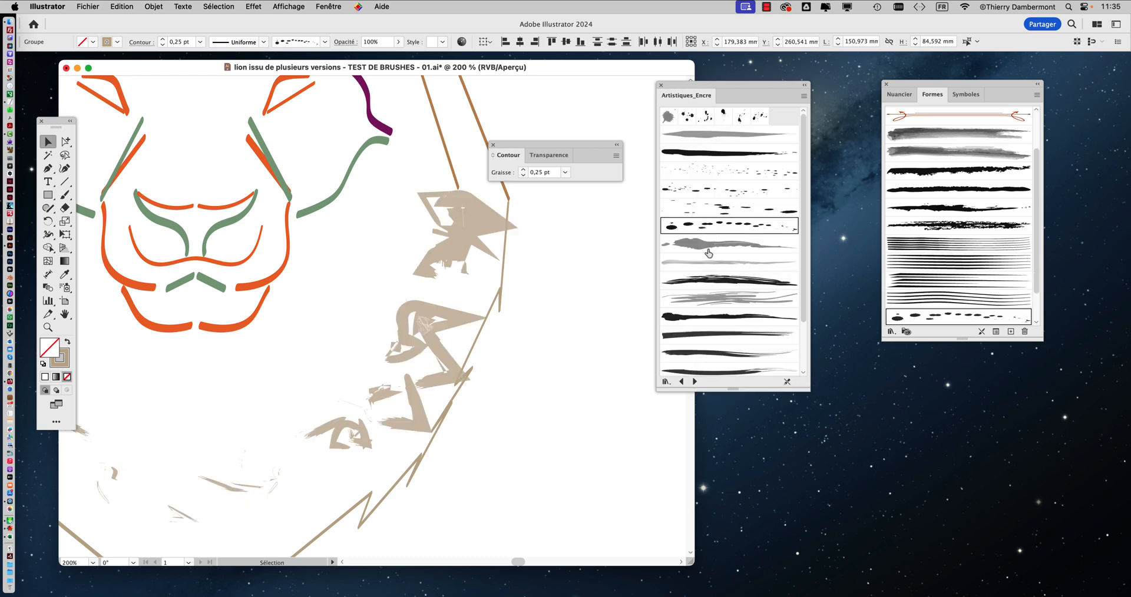
left_click(709, 260)
left_click(708, 302)
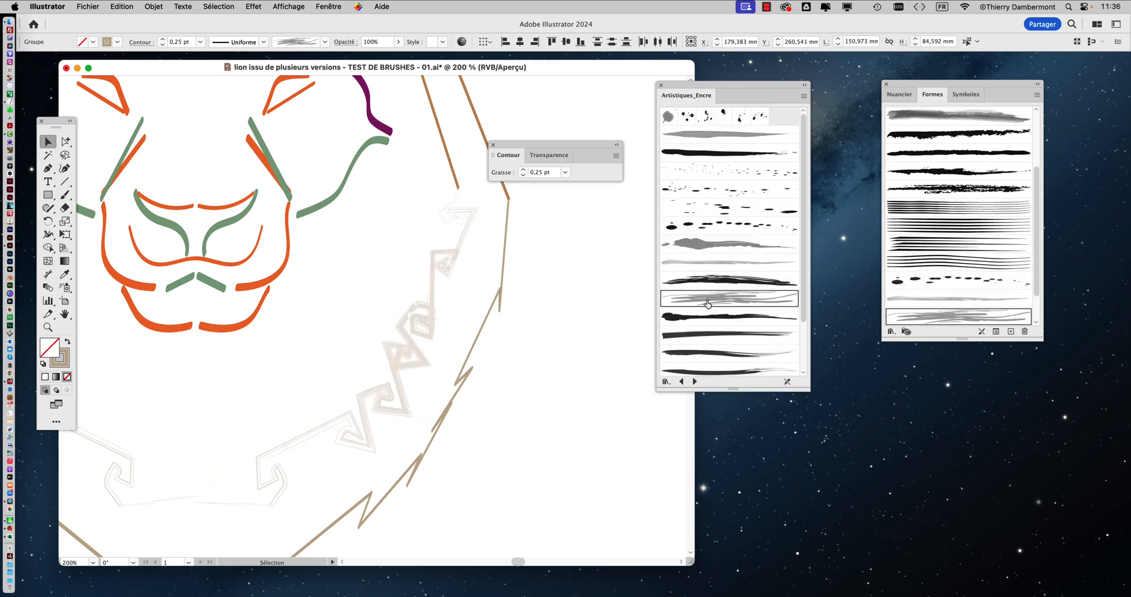
Load the Artistiques_Pinceau library, apply its sixth brush to the inner mane and set the stroke weight to 0,5 pt.
left_click(695, 382)
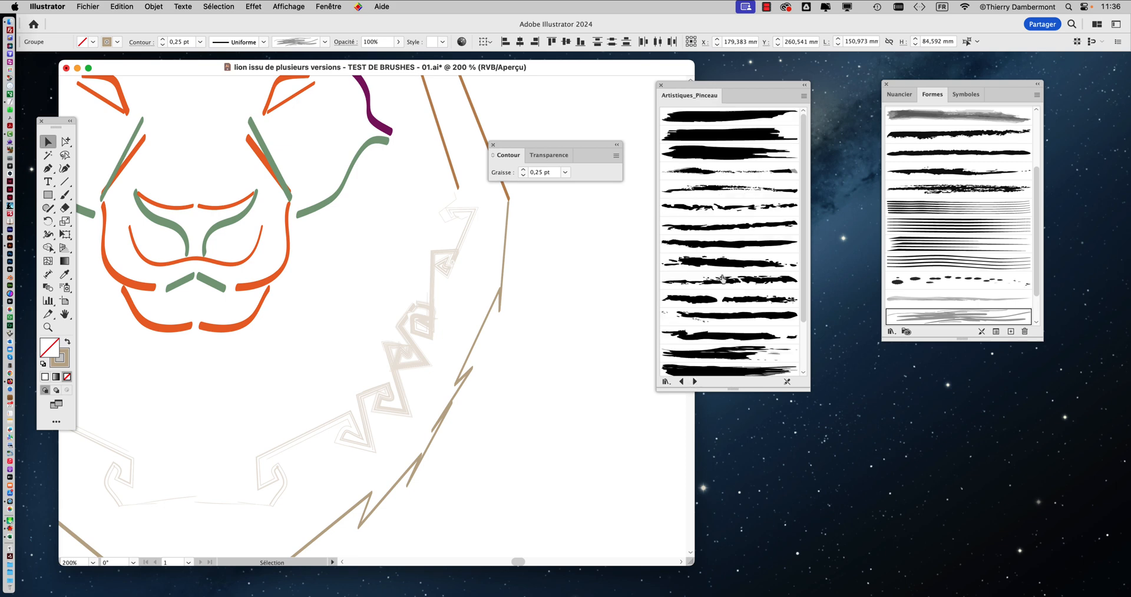
left_click(699, 211)
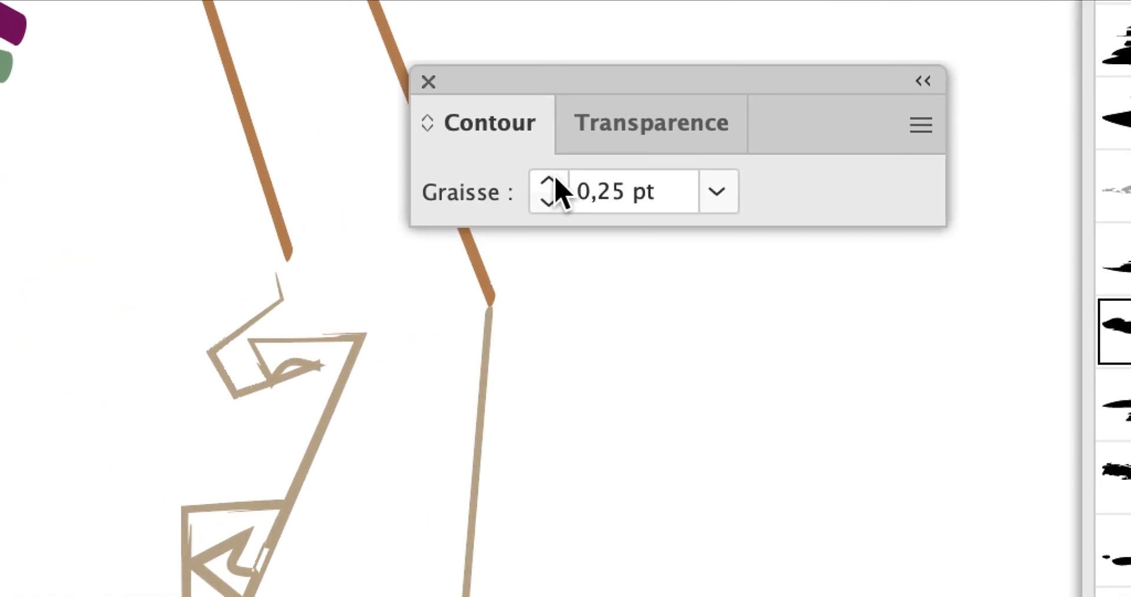
left_click(57, 43)
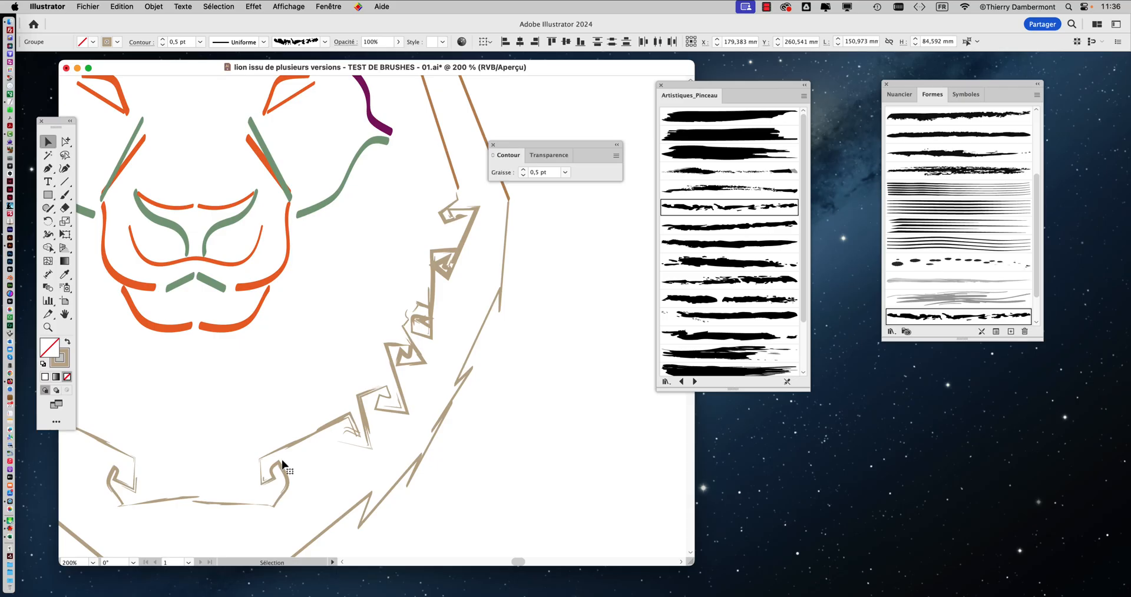
Try a stroke weight of 0,75 pt on the inner mane and check the brush texture up close.
scroll(282, 465, "left", 10)
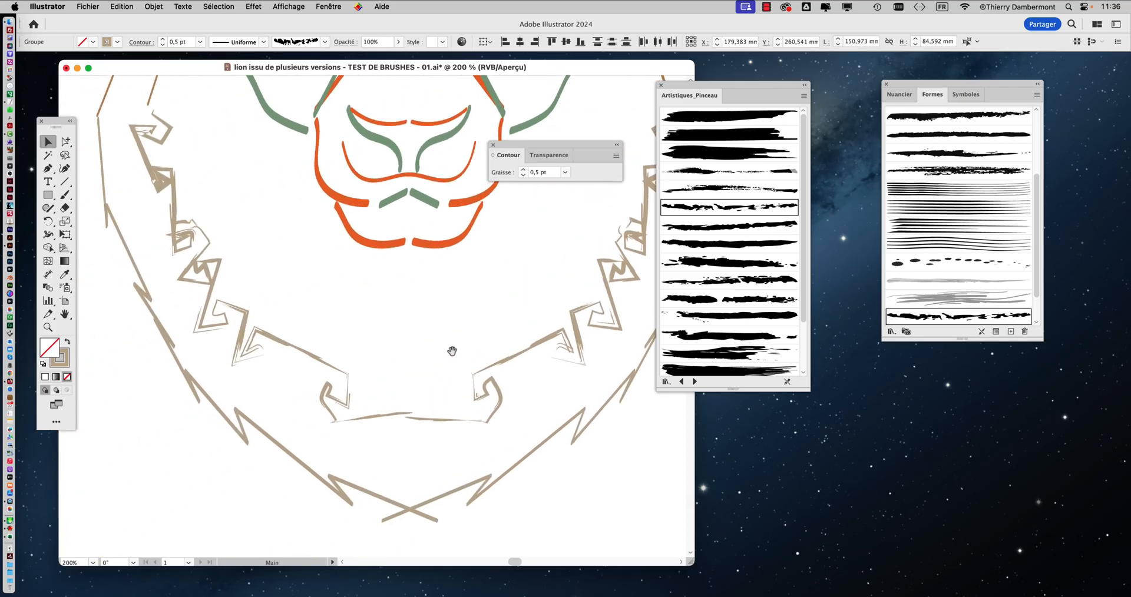
scroll(245, 311, "up", 2)
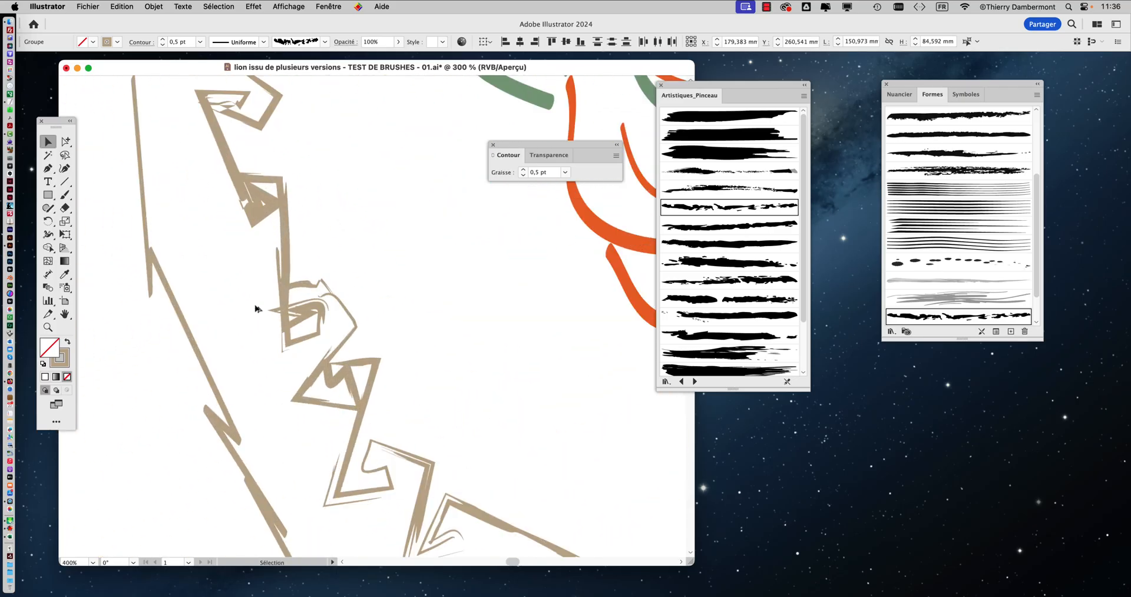
left_click_drag(328, 278, 341, 376)
scroll(340, 376, "down", 4)
scroll(340, 375, "right", 2)
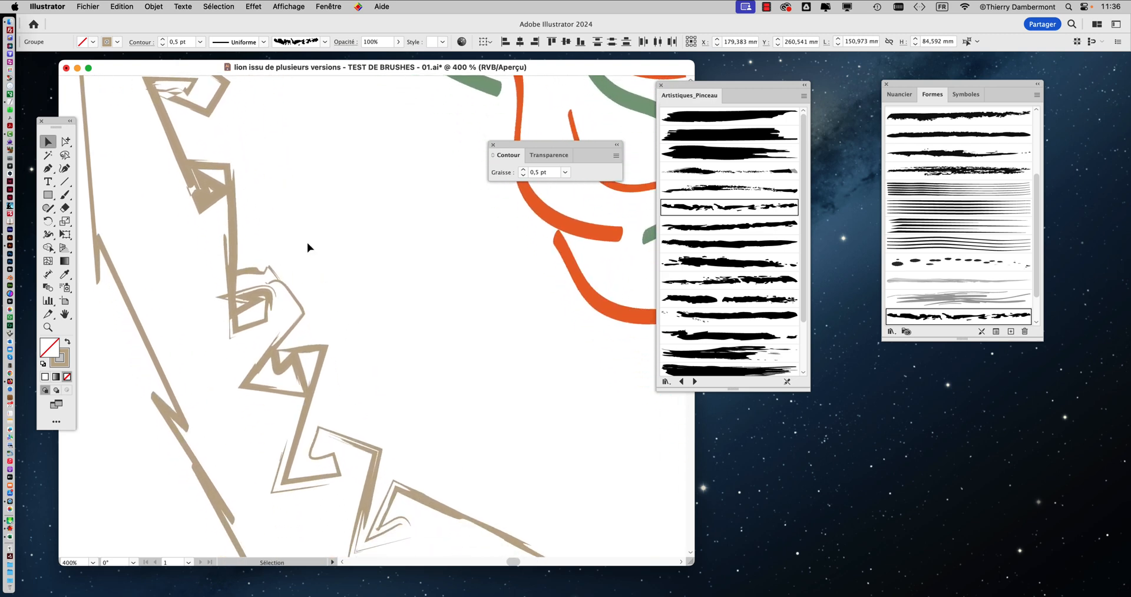
scroll(307, 248, "down", 5)
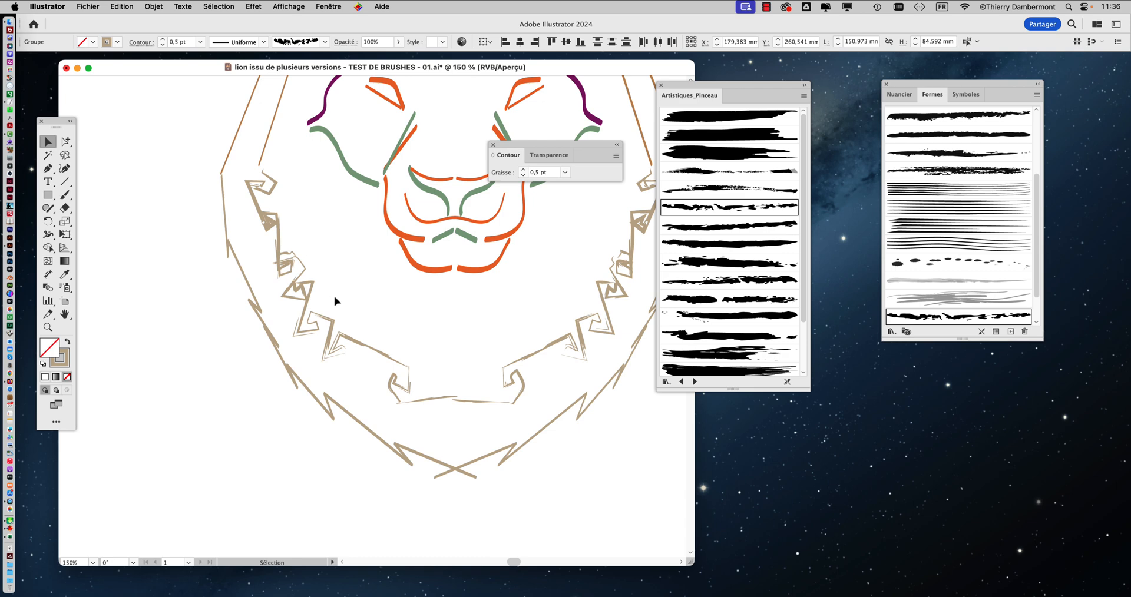
left_click(522, 172)
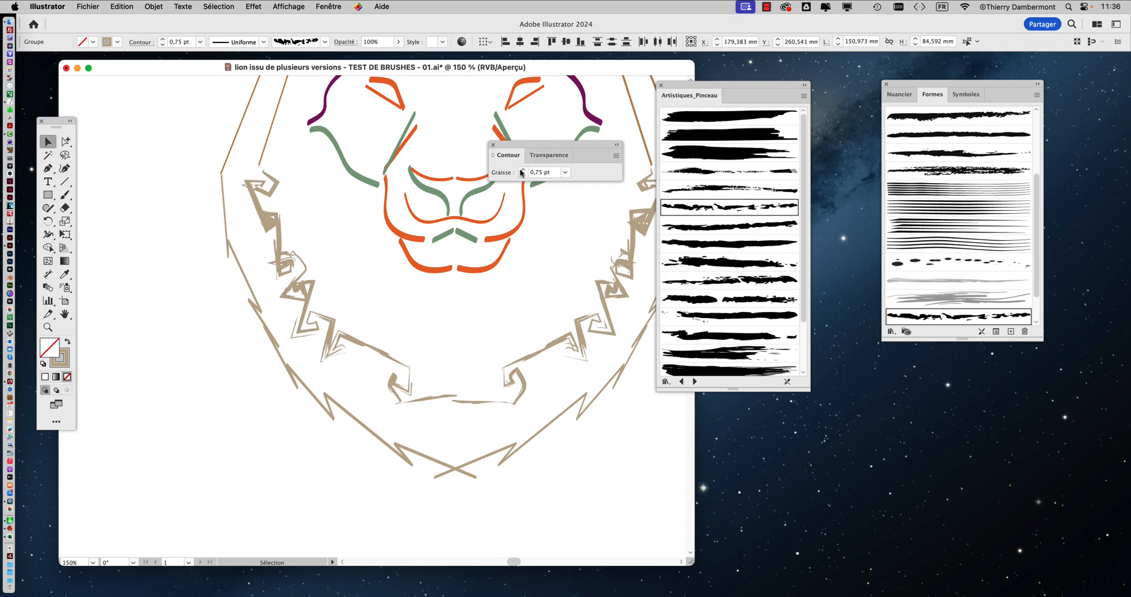
scroll(575, 330, "up", 3)
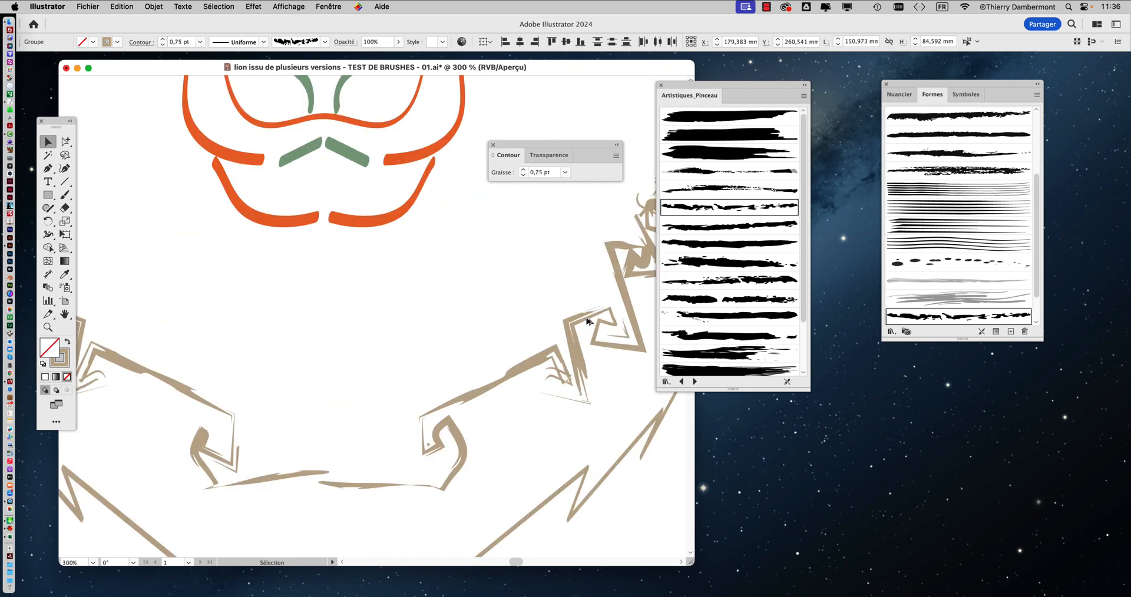
left_click_drag(532, 329, 483, 347)
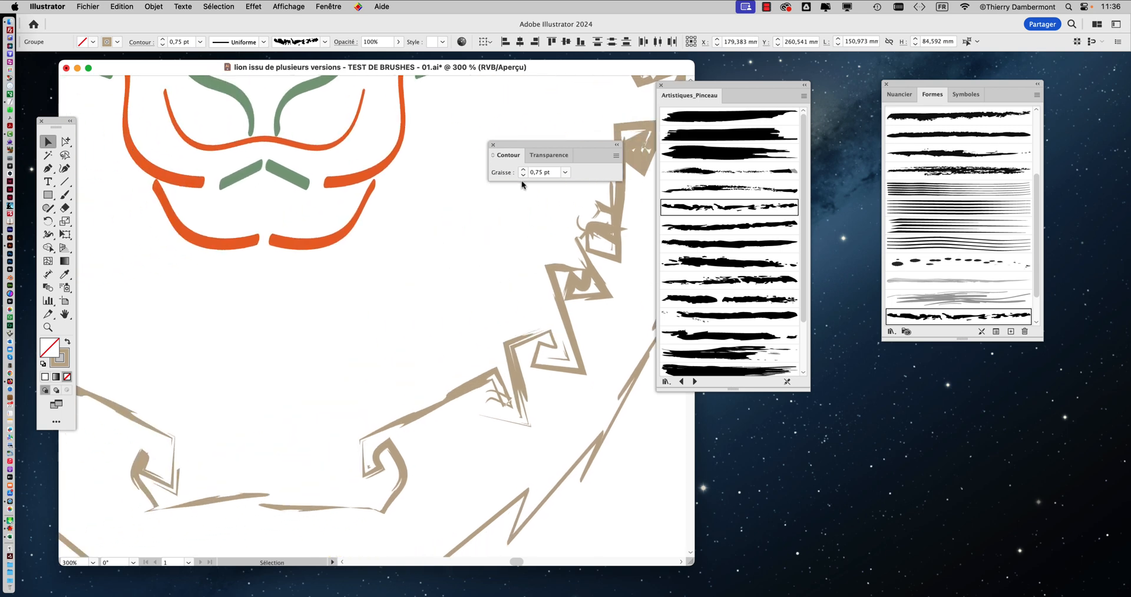
Set the inner mane's stroke weight to 0,5 pt and reapply the coarse scratchy charcoal brush from the document's brushes.
left_click(521, 175)
left_click_drag(482, 270, 573, 244)
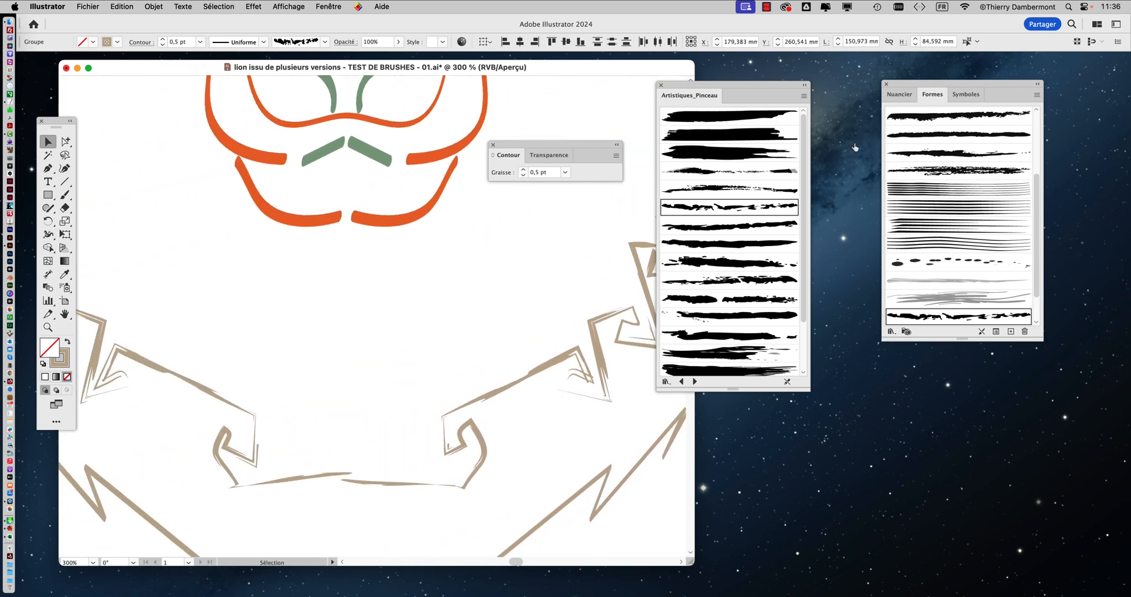
left_click(924, 176)
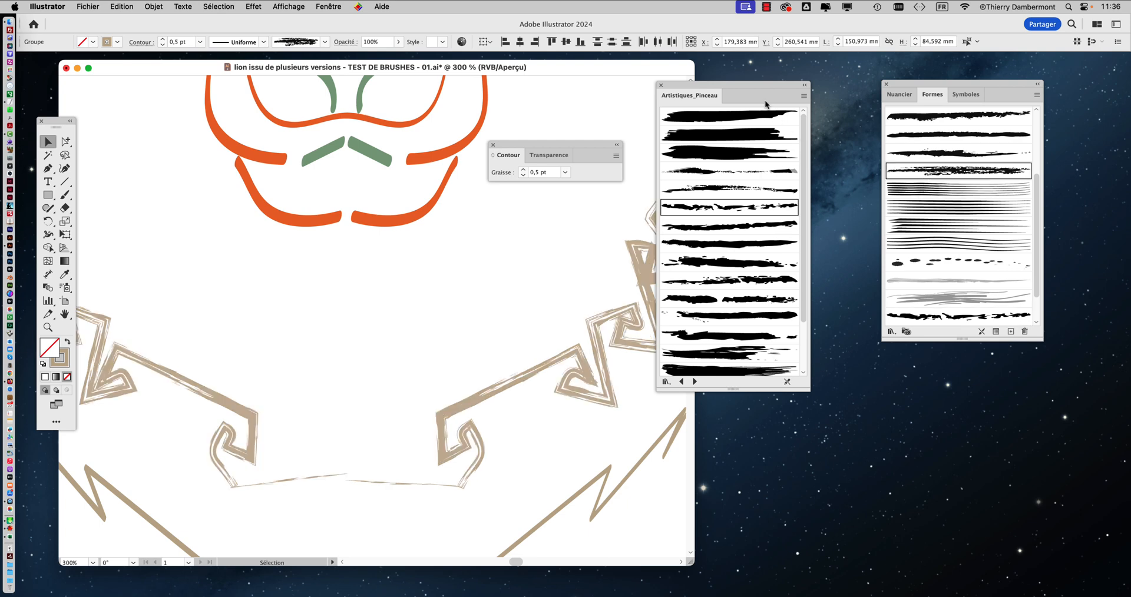
Close the Artistiques_Pinceau library, the document's brushes and the stroke settings to clear the view of the mane.
left_click(662, 86)
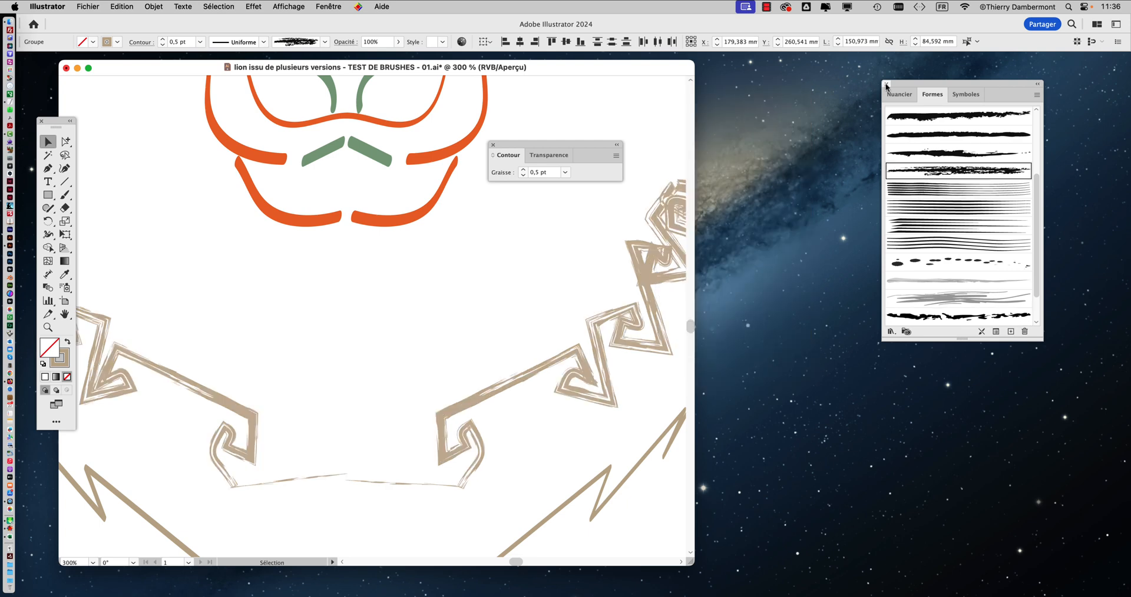
left_click(887, 85)
left_click(494, 145)
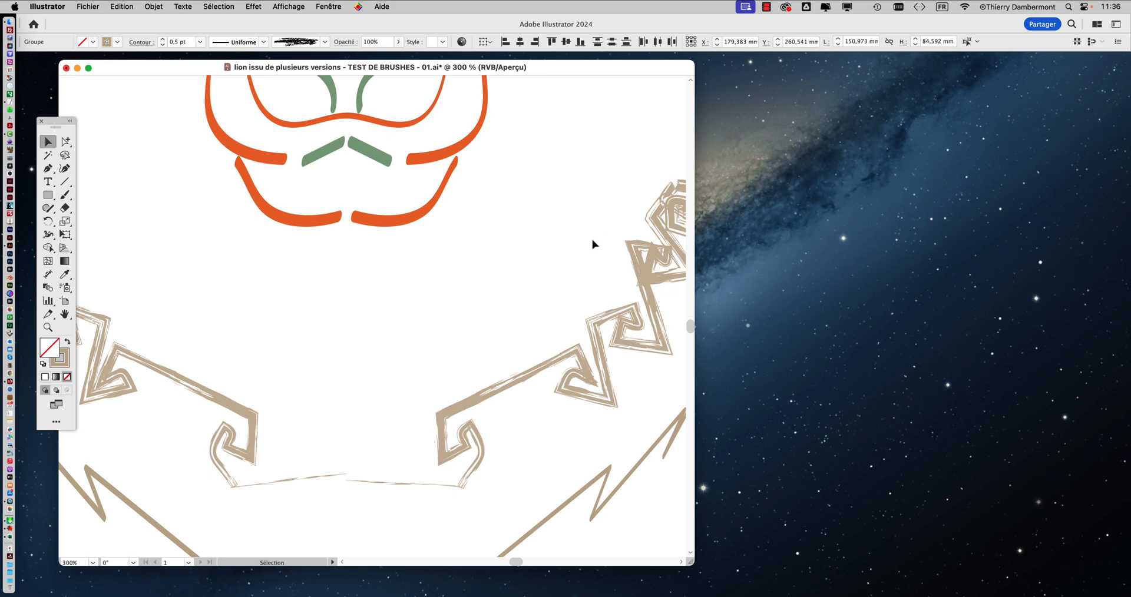
scroll(593, 244, "down", 3)
left_click_drag(578, 212, 462, 240)
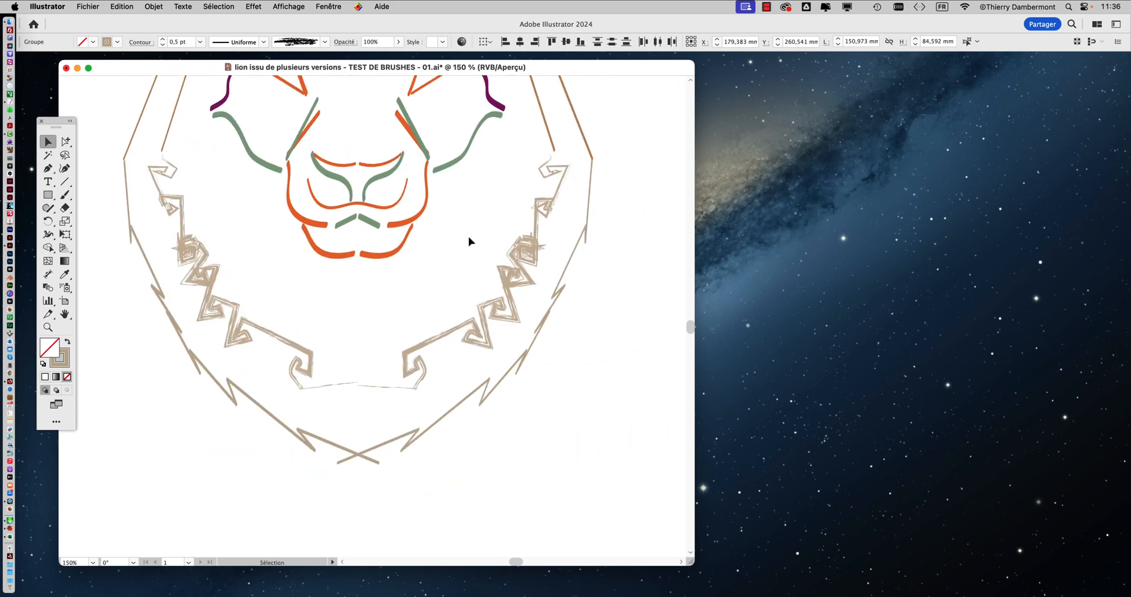
Display the document's Historique panel and place it beside the artwork.
left_click(321, 7)
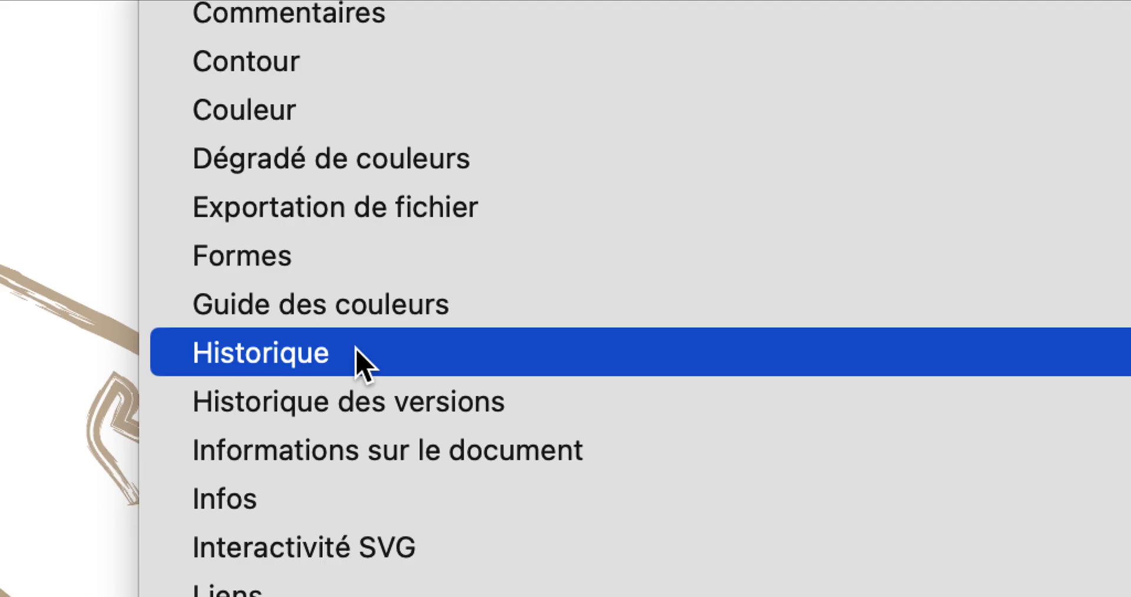
left_click(362, 362)
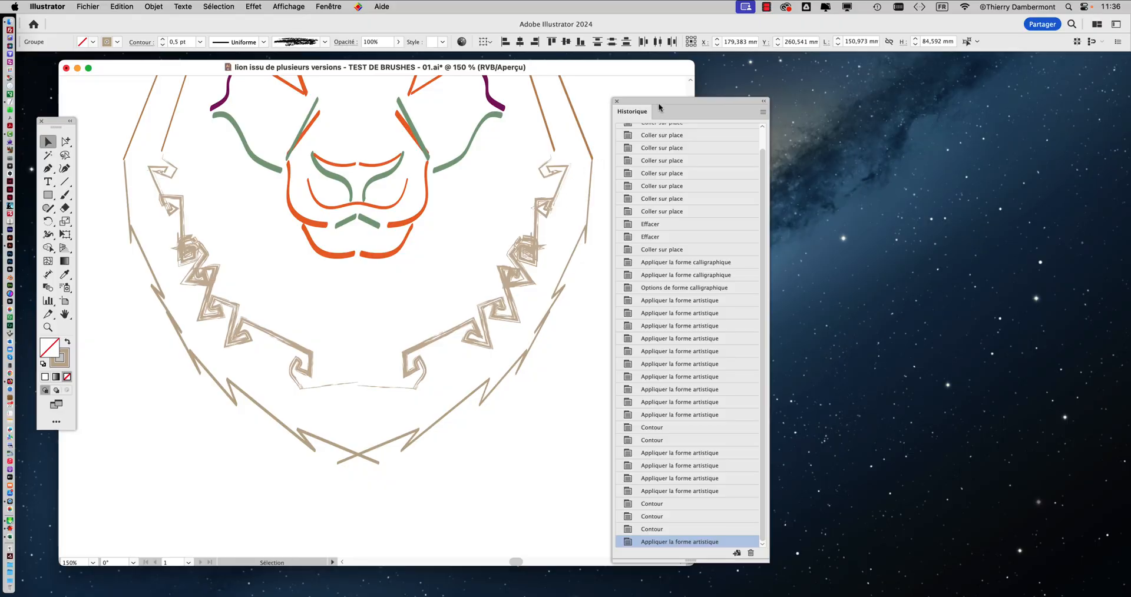
left_click_drag(659, 105, 746, 28)
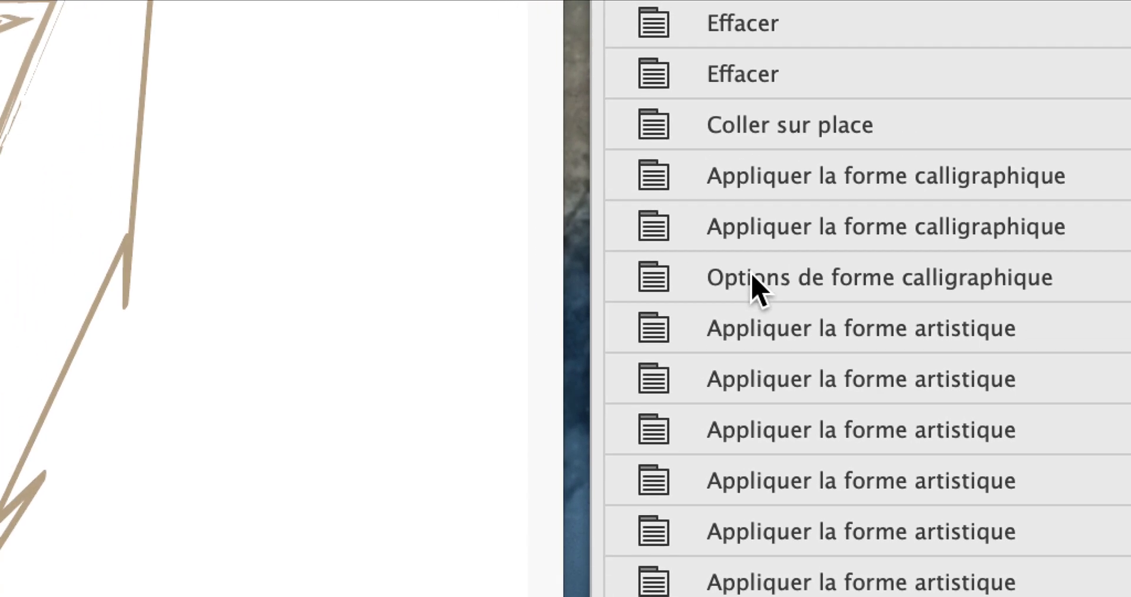
Revert the drawing to the Options de forme calligraphique history state, comparing it with the first Appliquer la forme artistique state.
left_click(753, 275)
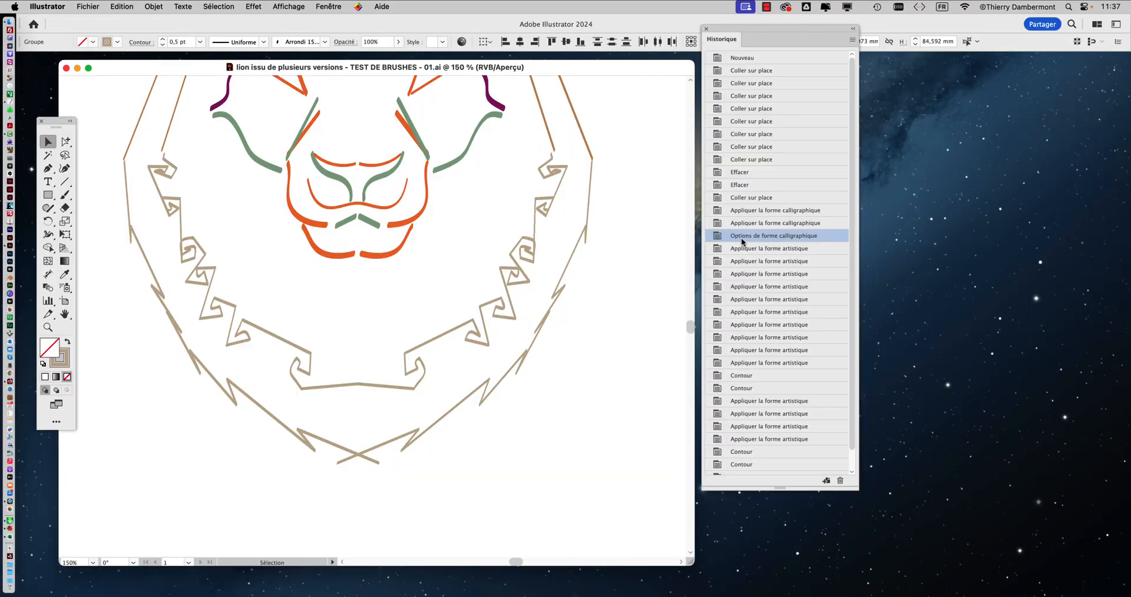
left_click(745, 249)
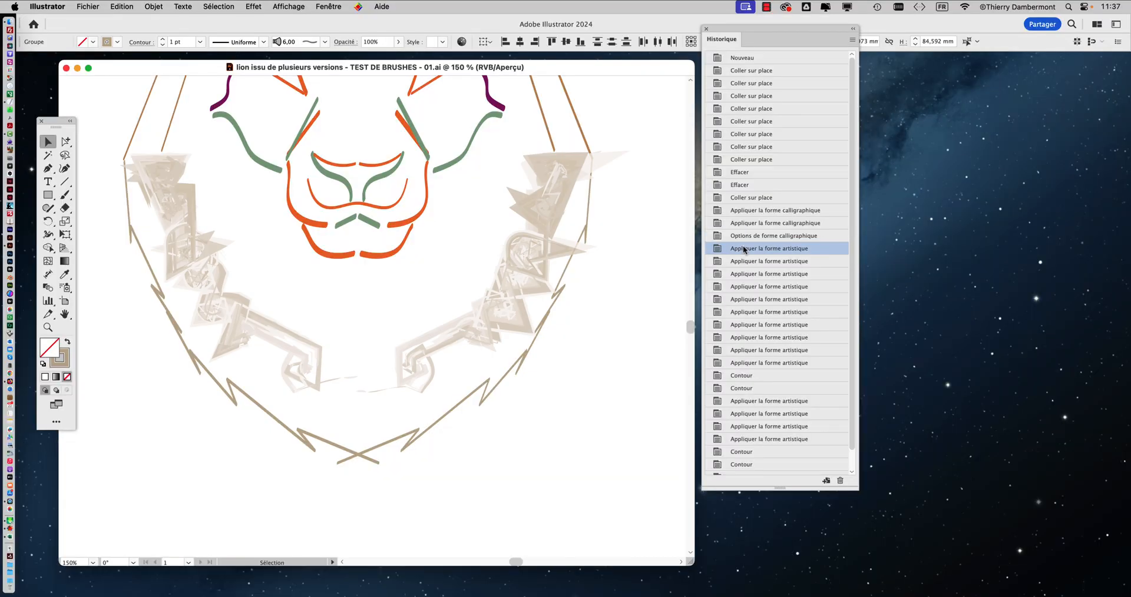
left_click(744, 237)
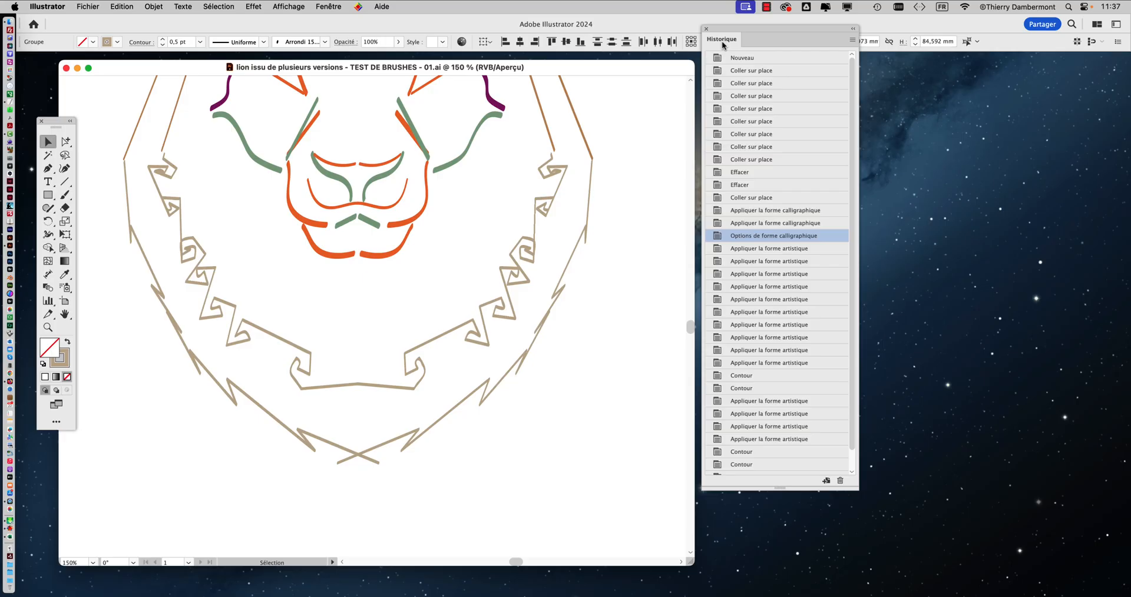
left_click_drag(747, 31, 825, 81)
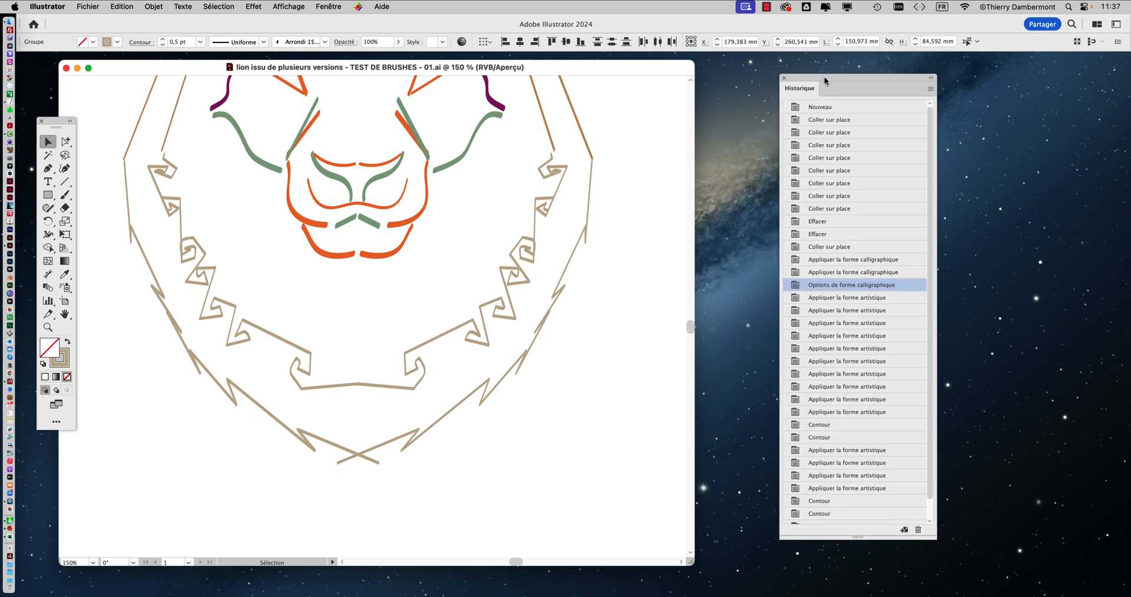
scroll(517, 208, "down", 1)
left_click_drag(499, 220, 464, 325)
left_click(87, 5)
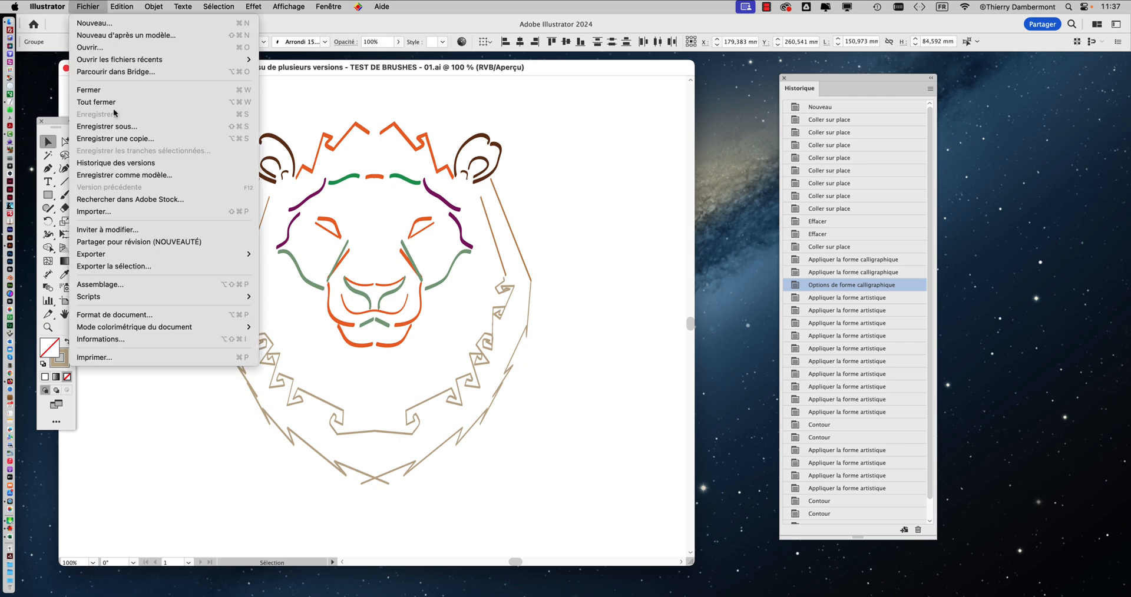
left_click(352, 155)
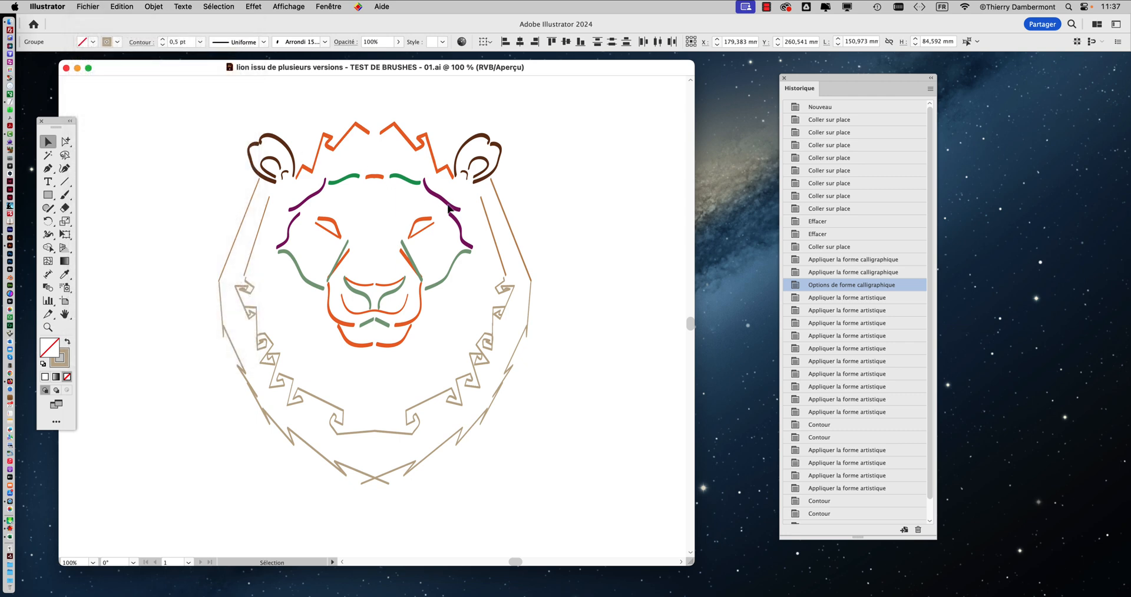